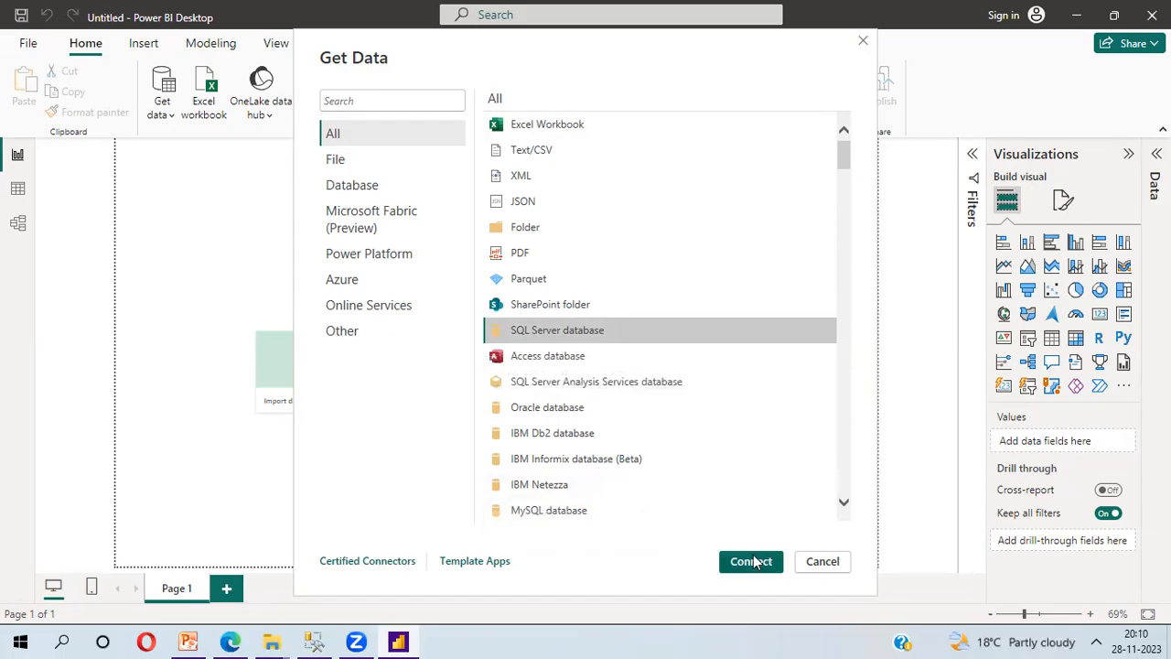
Step: Set up a SQL Server database connection with server (local) and database Udemy
click(751, 561)
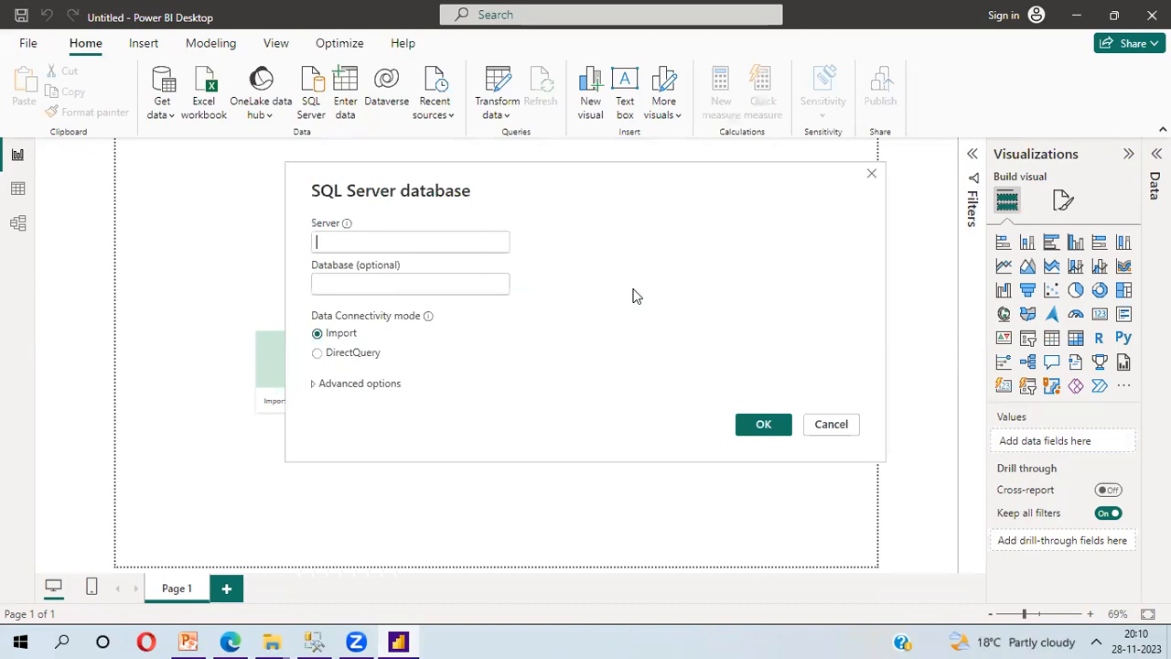
text((local)
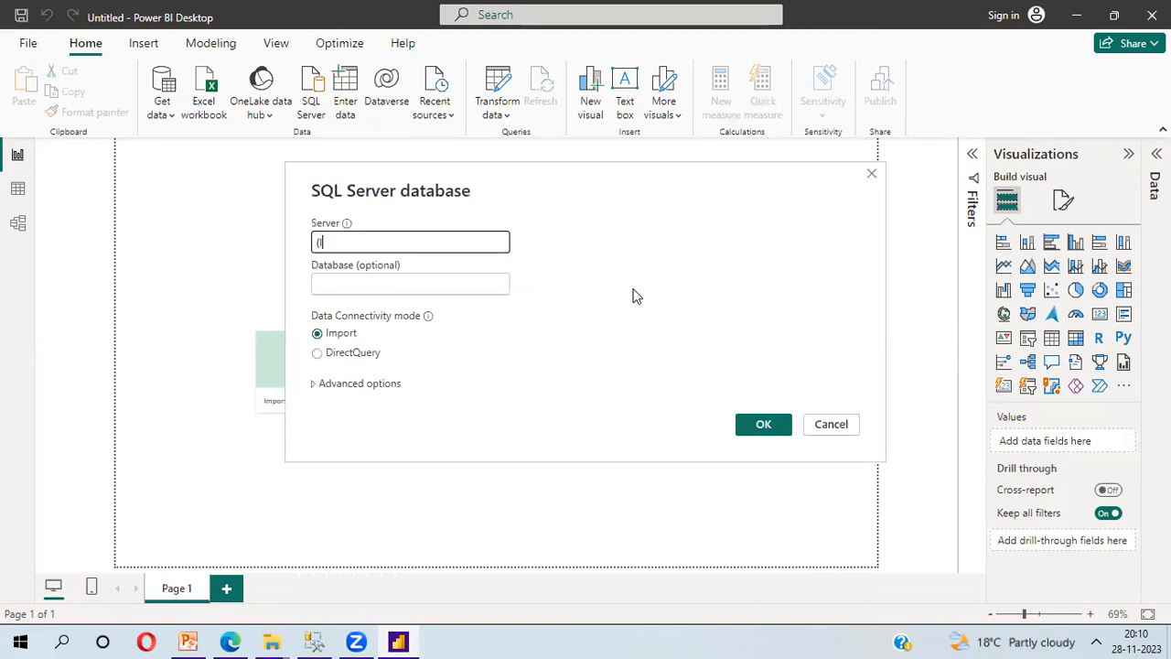
text())
click(416, 283)
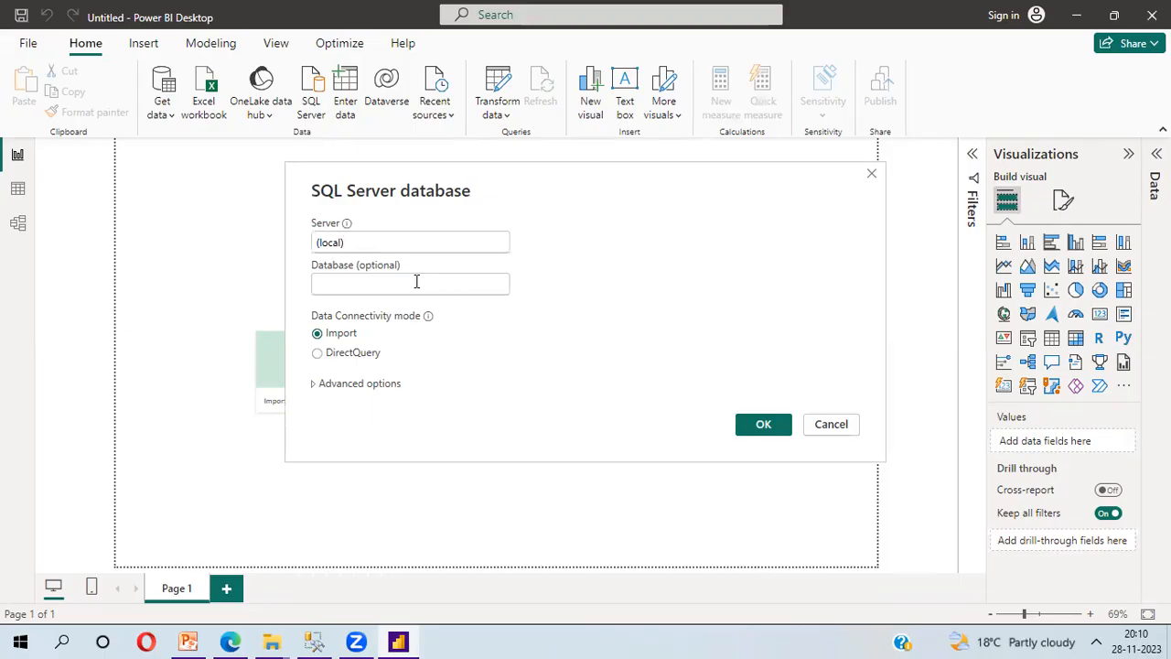
text(Training)
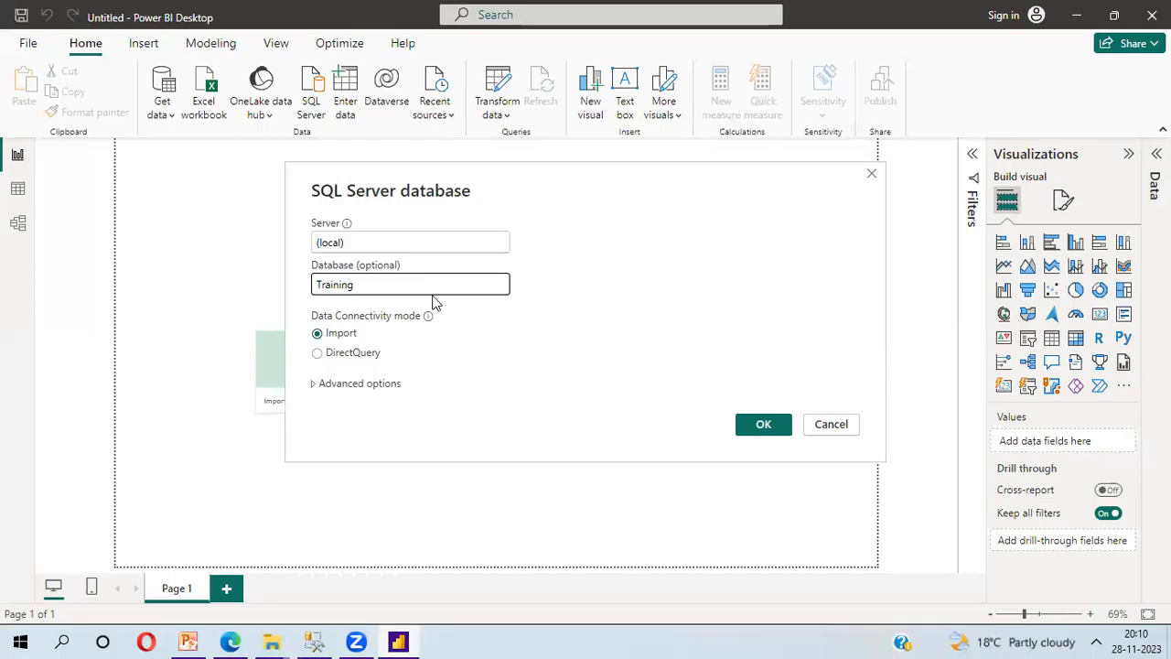
key(BackSpace)
key(ctrl+a)
key(BackSpace)
text(Udemy)
Step: Connect to the database and open its Orders table for transformation in the Power Query Editor
click(771, 427)
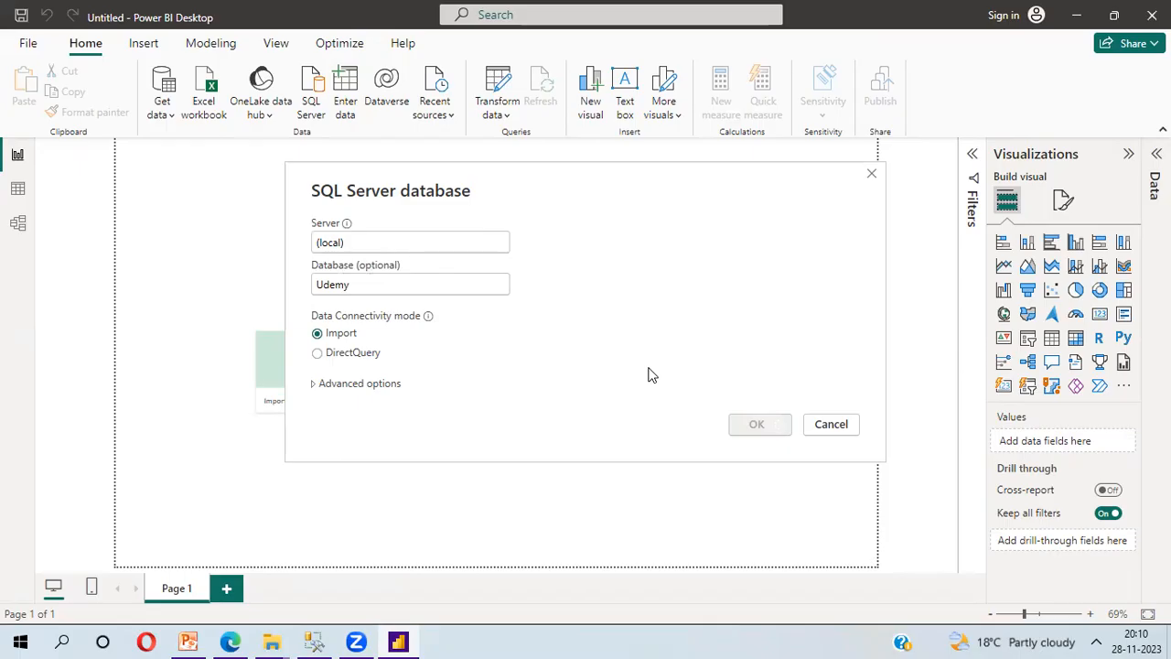
key(Escape)
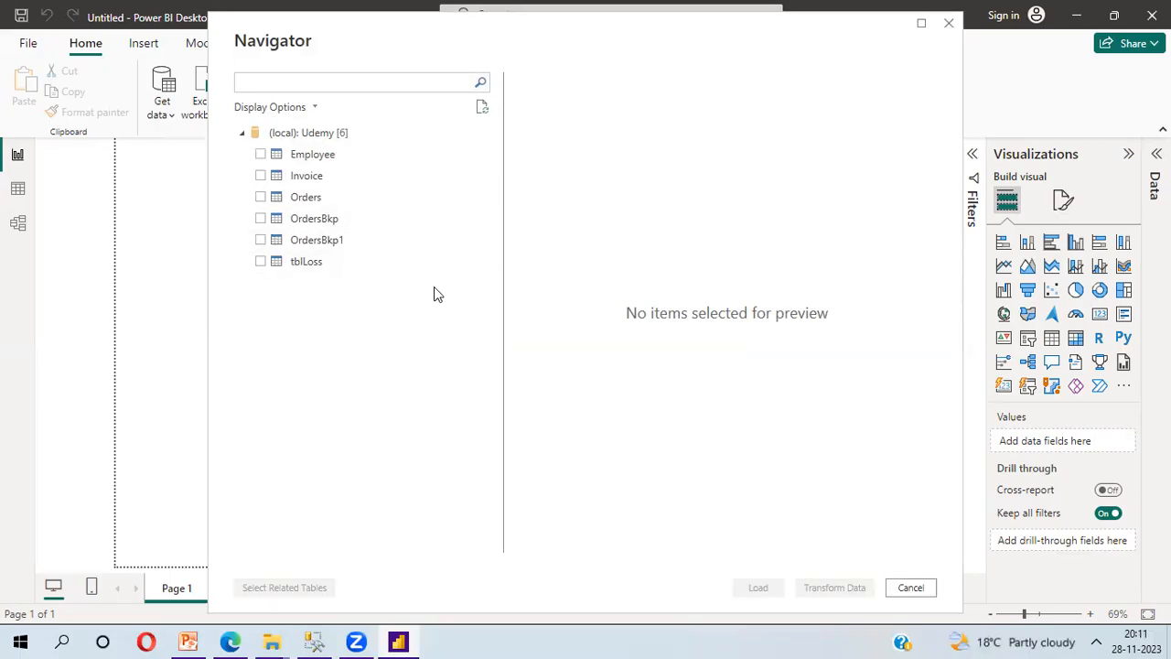
click(261, 198)
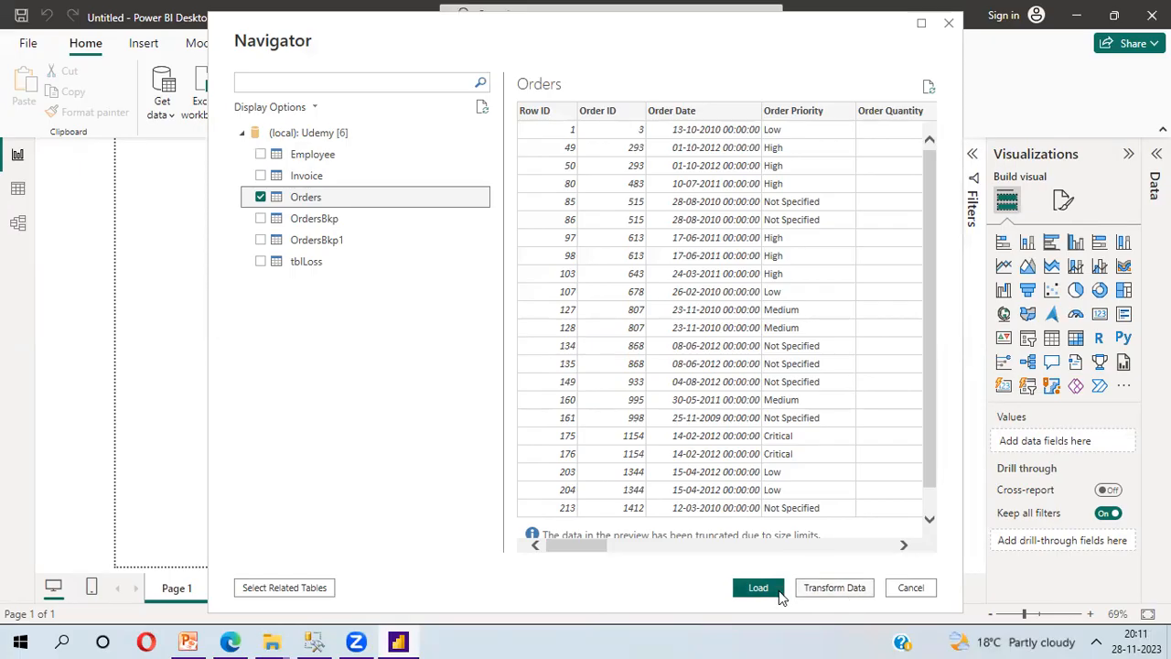
click(829, 589)
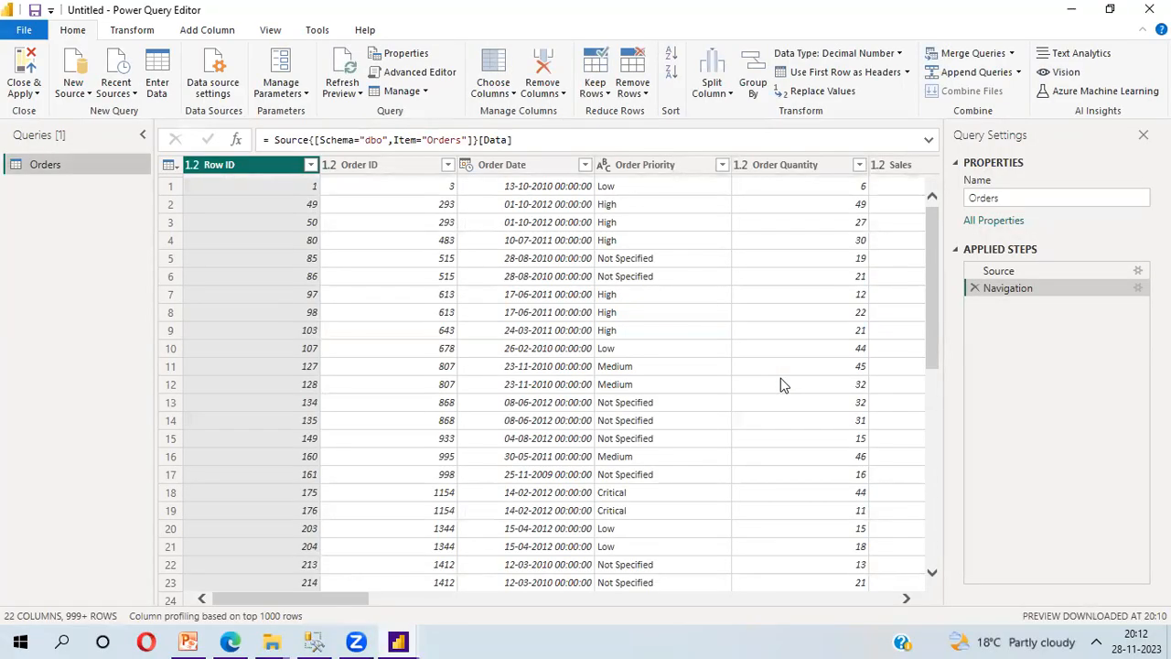
Step: Filter the Product Category column of the Orders query to keep only Technology rows
drag(319, 601, 756, 625)
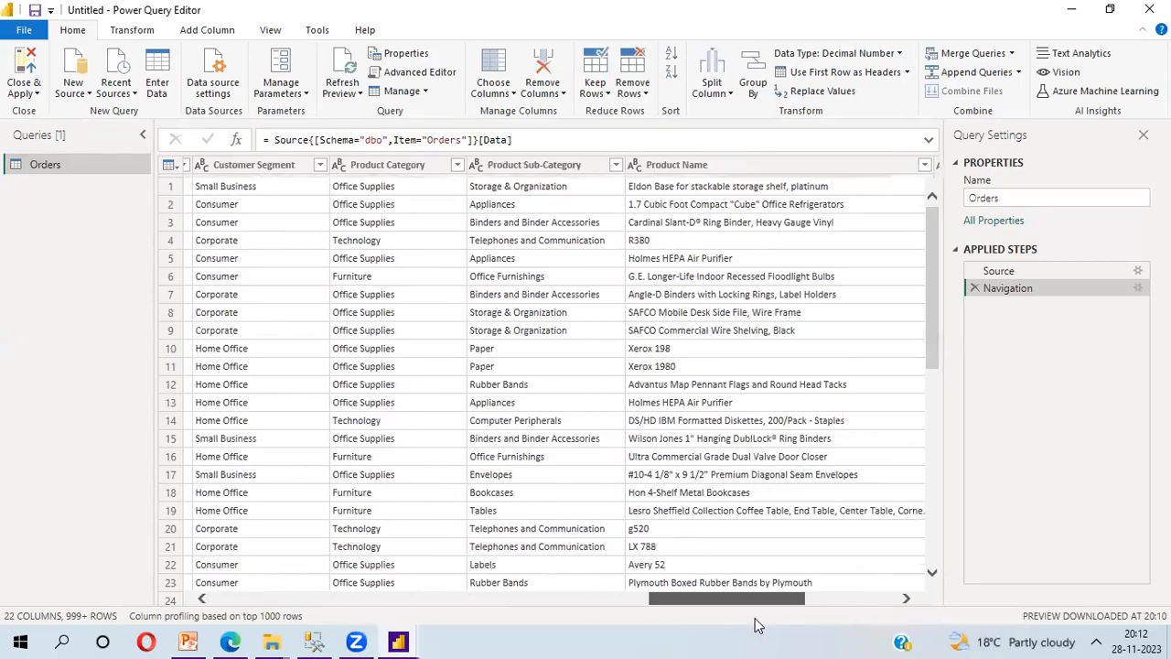
click(398, 165)
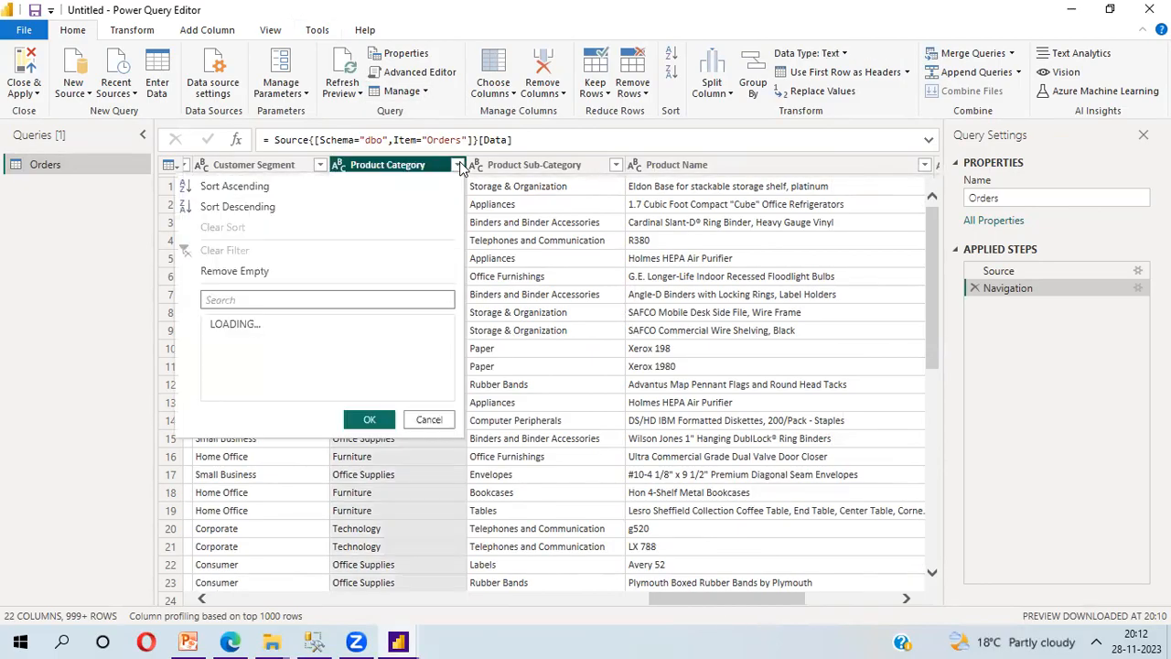
click(458, 165)
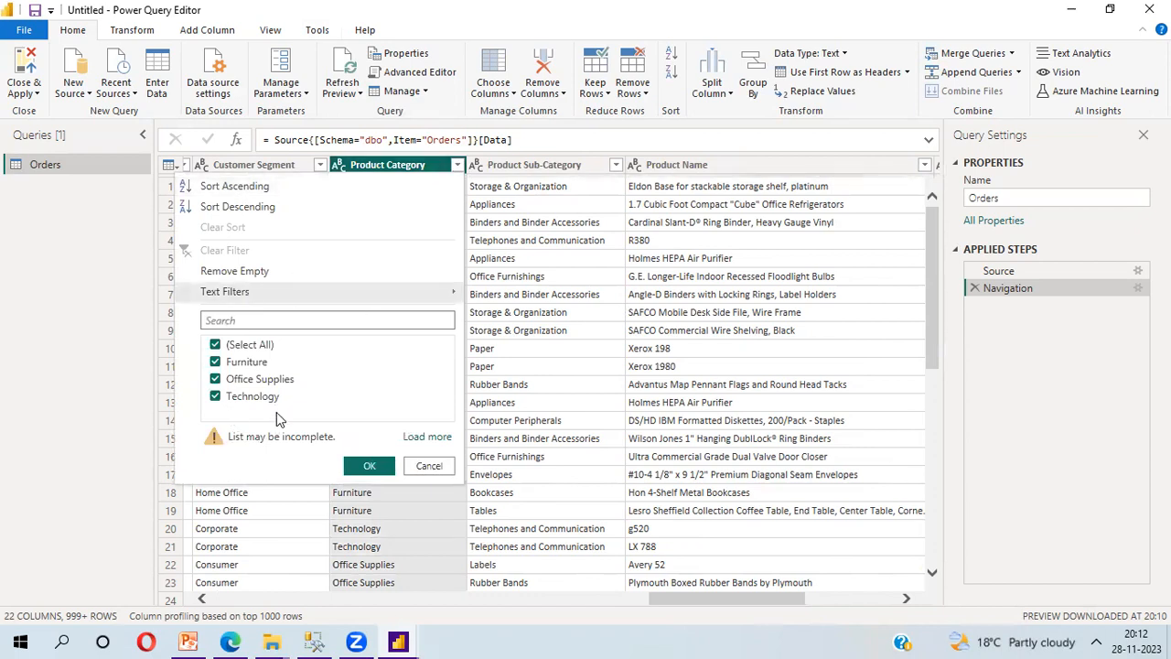
click(216, 346)
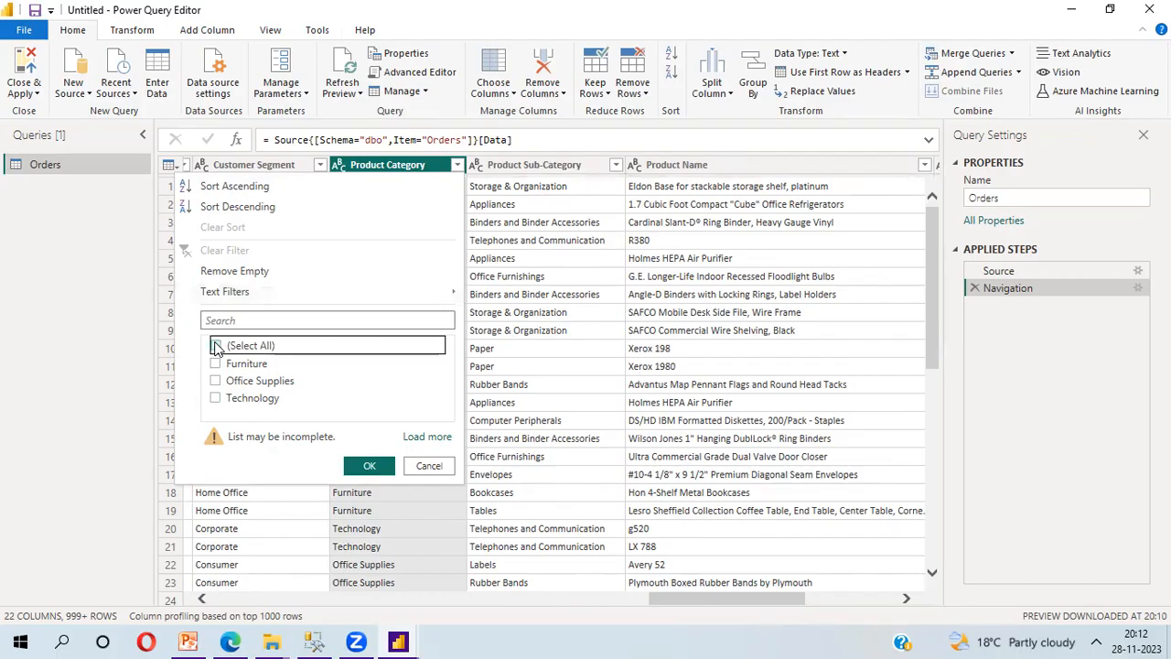
click(217, 399)
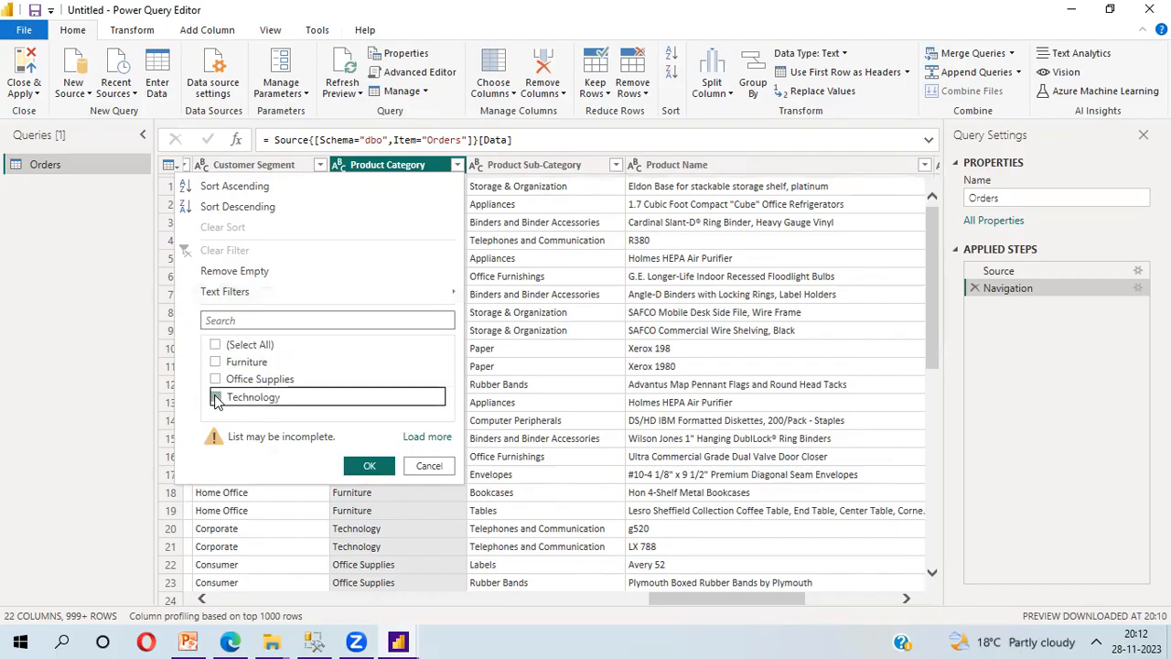
click(370, 467)
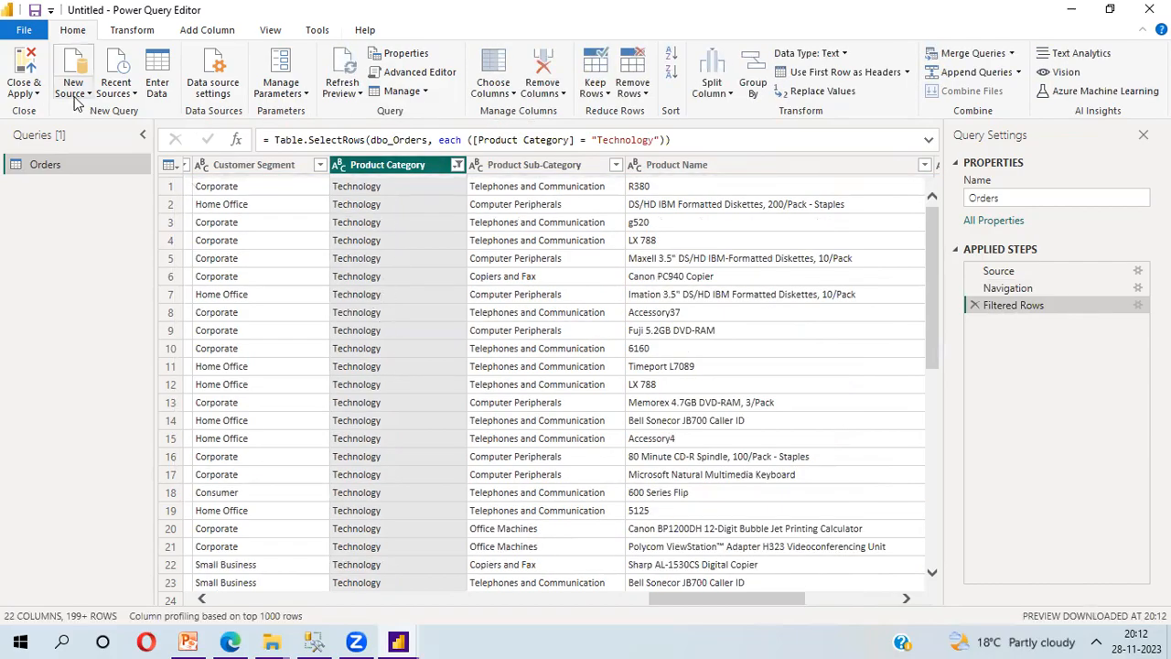
Step: Close the Power Query Editor and apply the pending query changes to load the Orders data
click(35, 94)
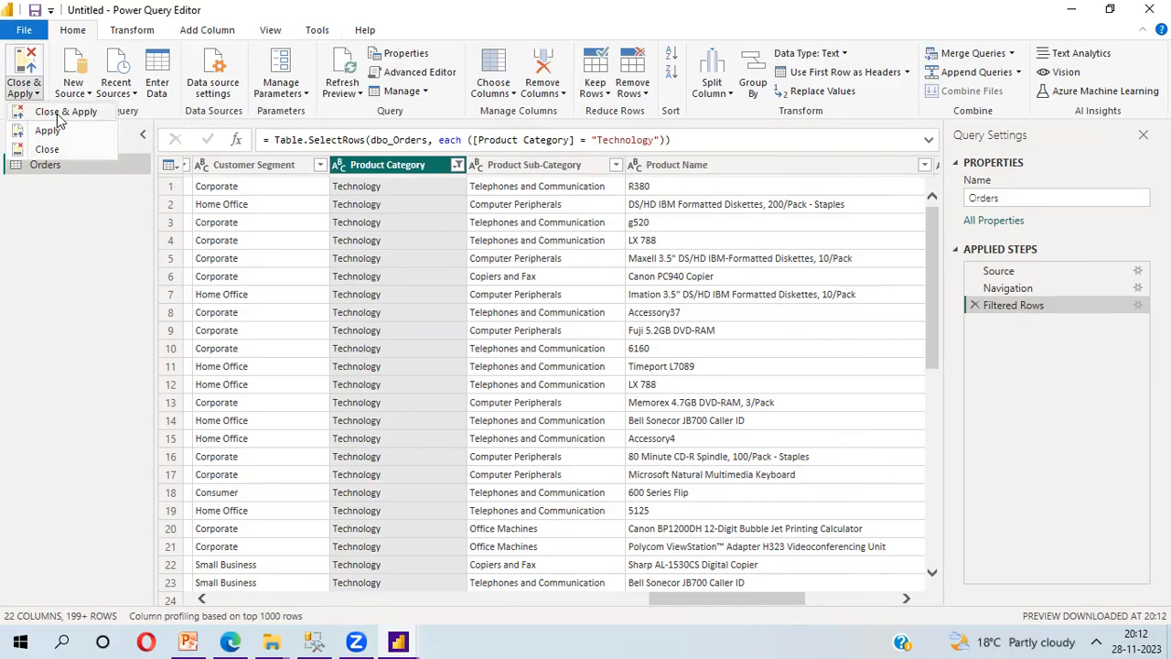
click(53, 112)
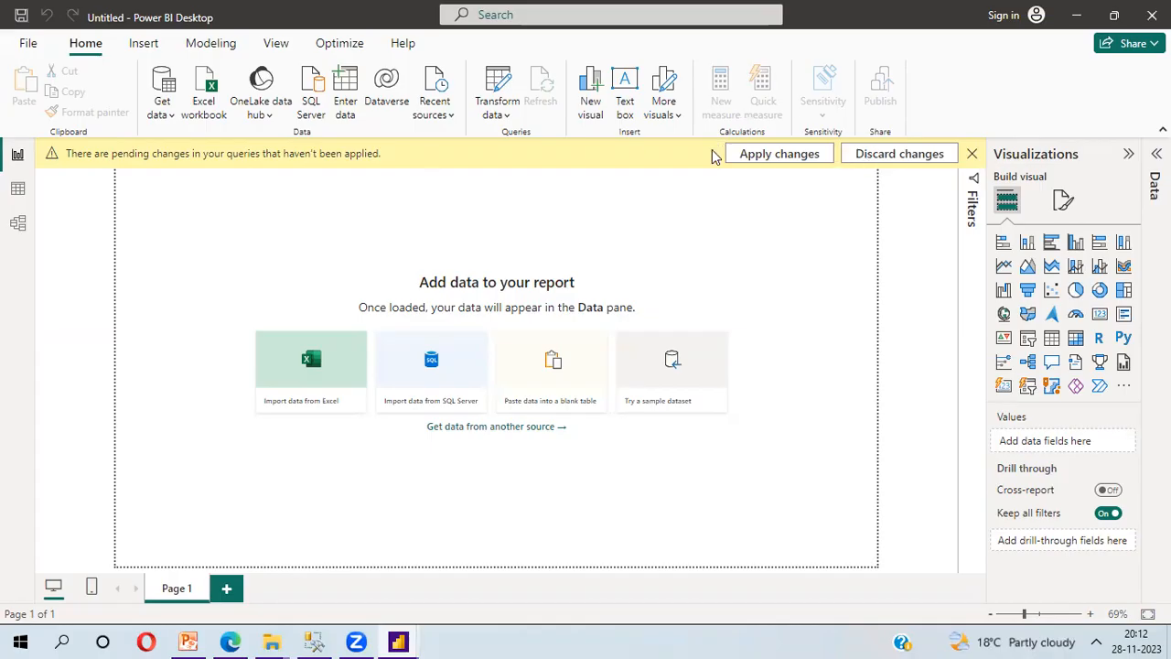
click(765, 161)
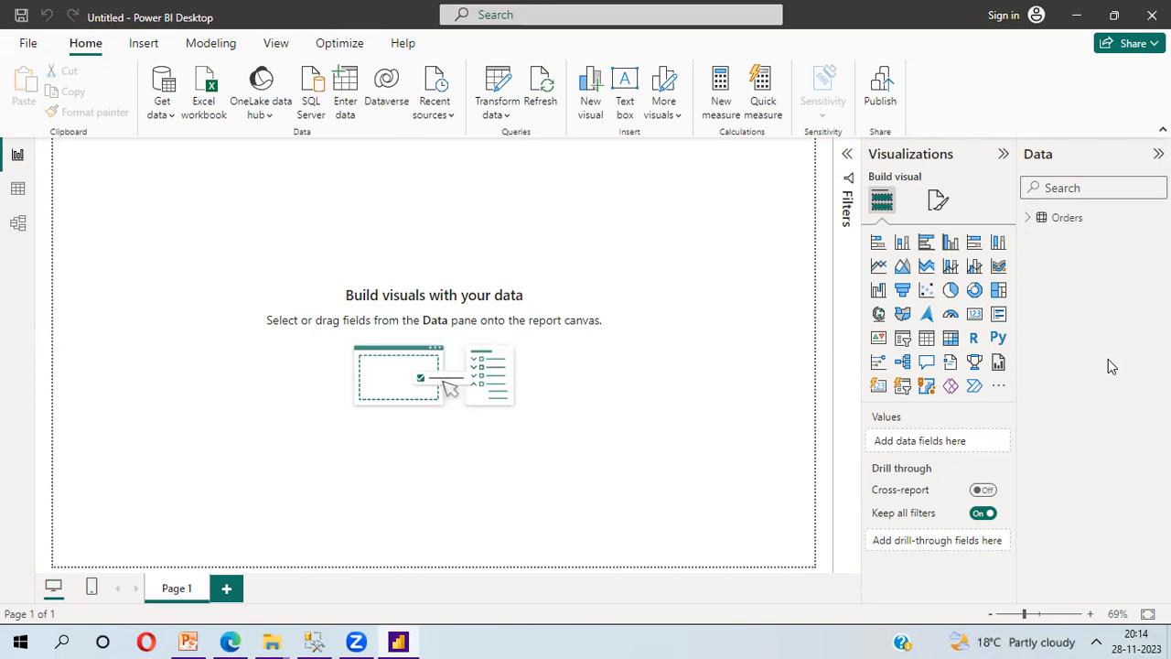
Step: Search the Orders fields for Region and add an empty table visual and an empty pie chart to the report page
click(1027, 221)
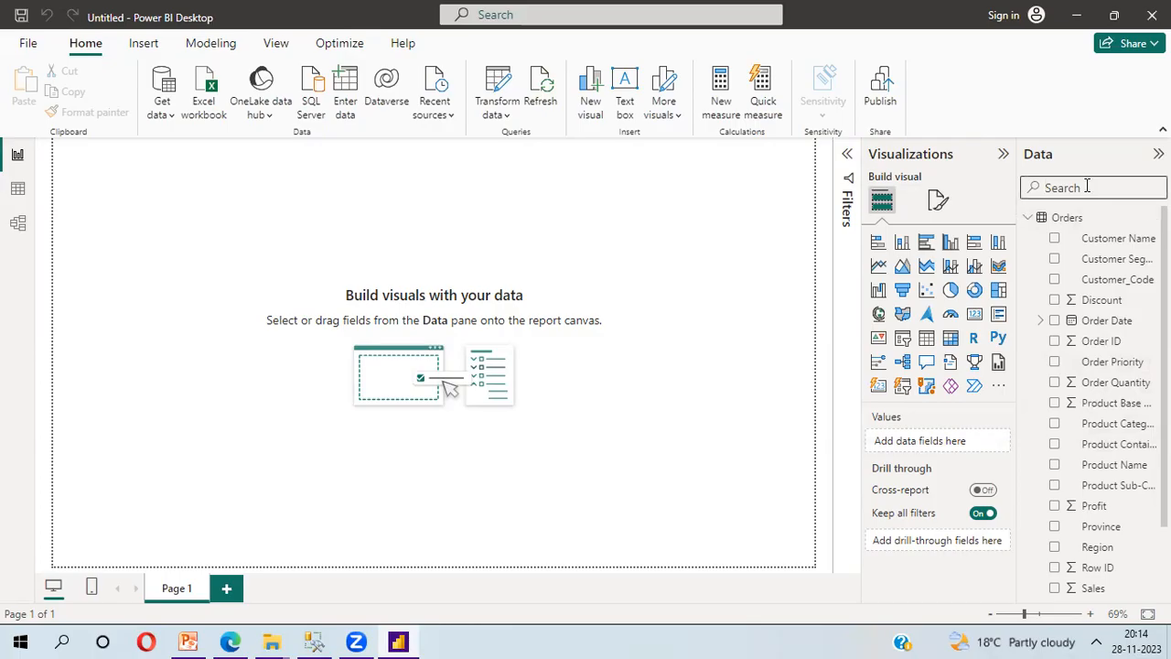
text(Region)
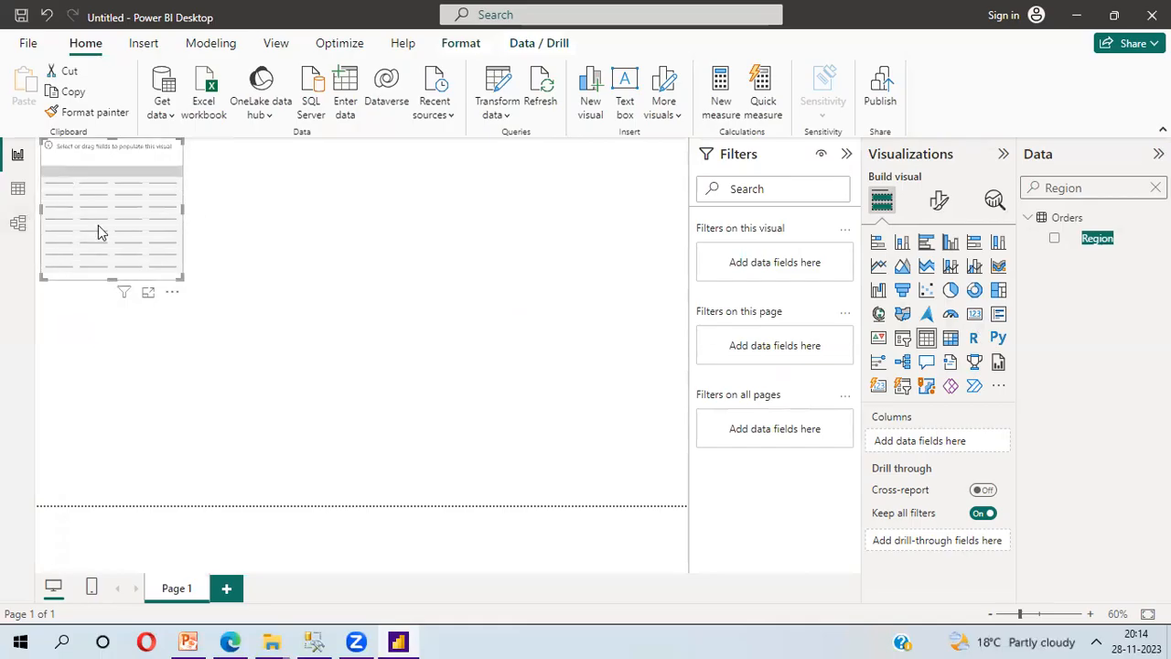
click(388, 205)
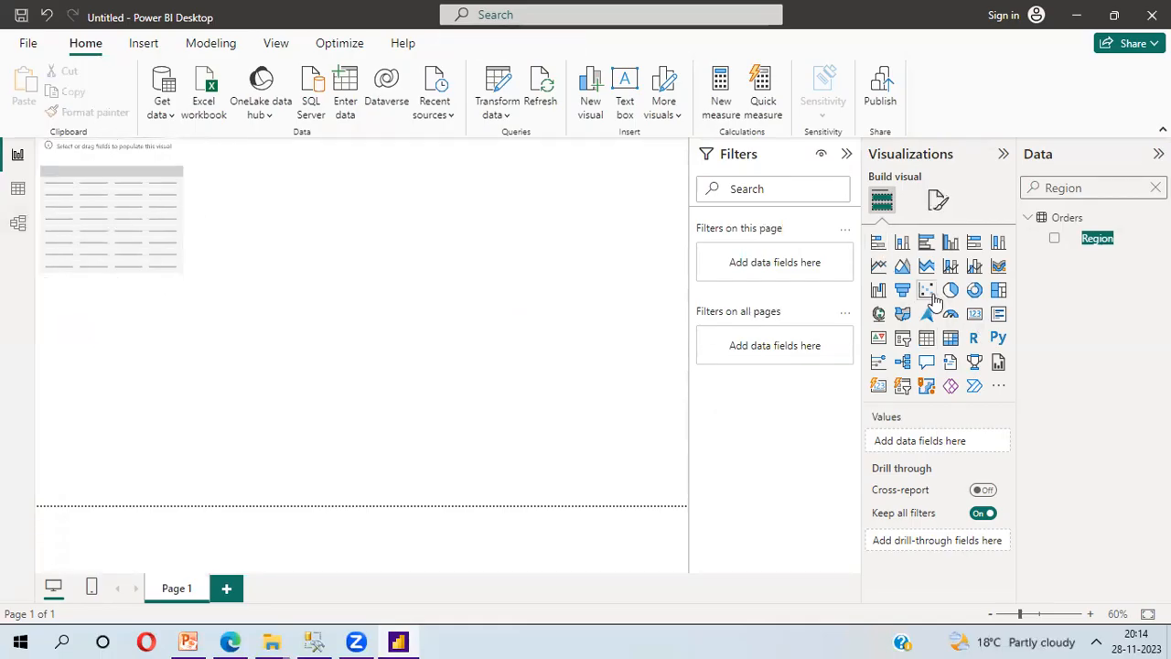
click(953, 291)
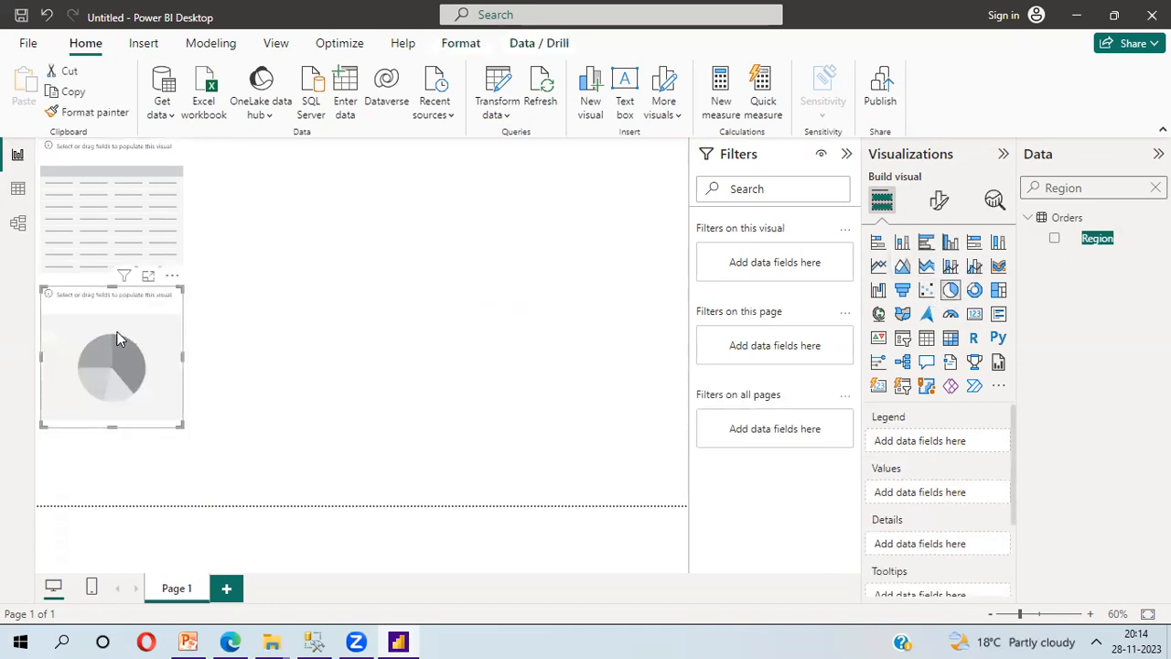
click(115, 209)
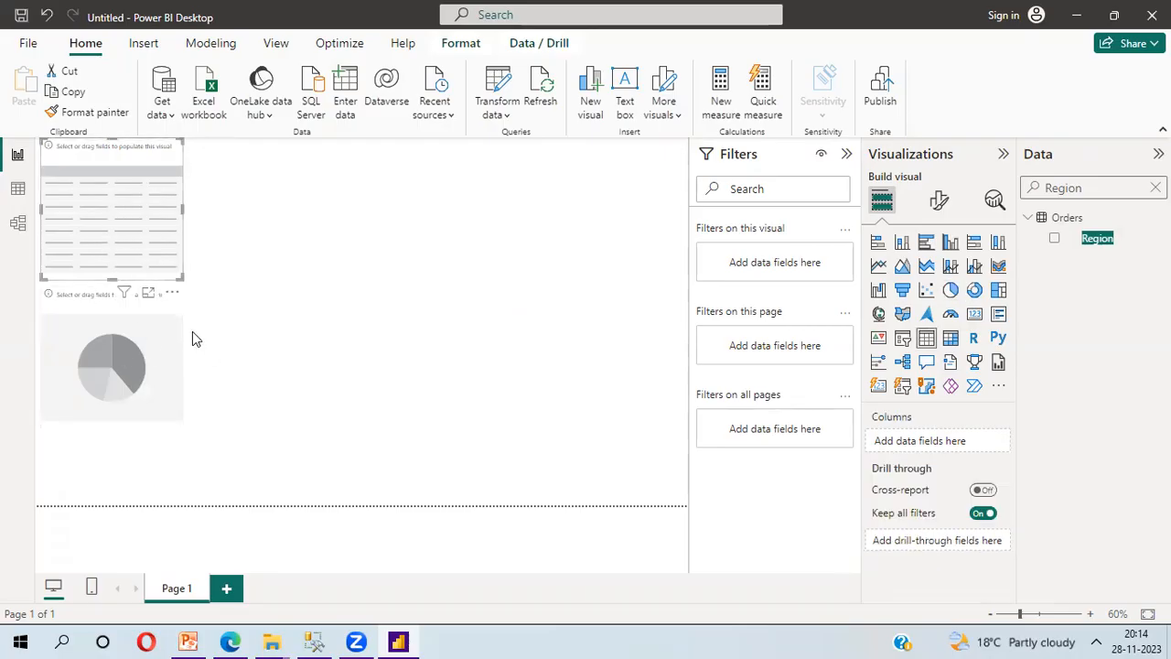
click(165, 342)
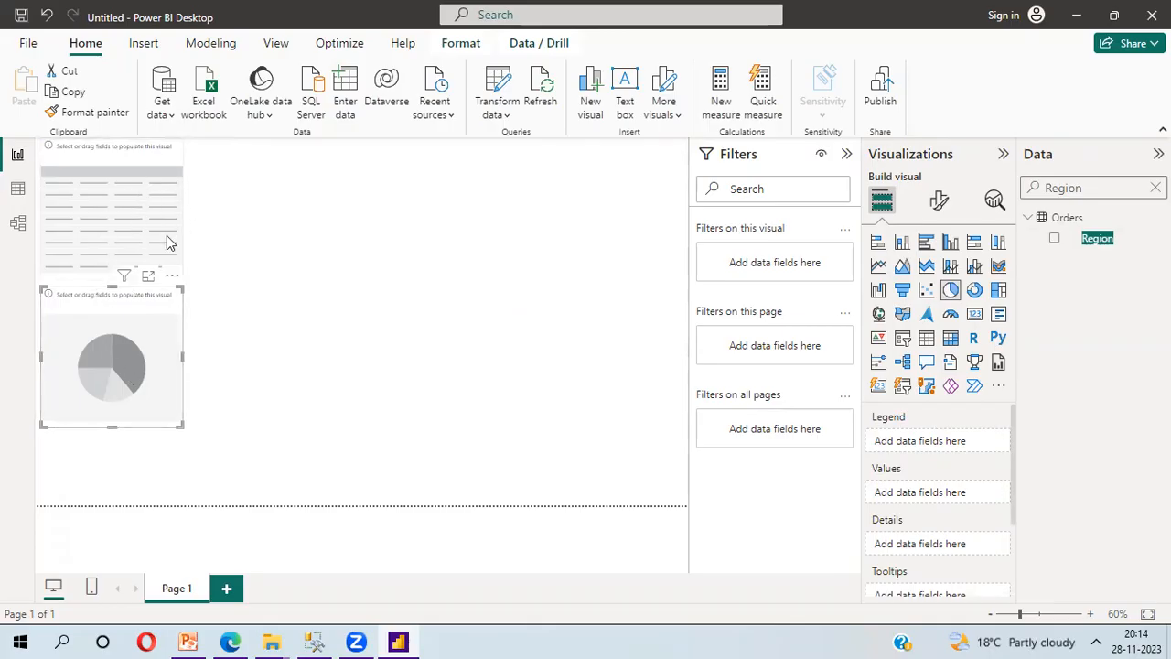
Step: Add the Region and Sales fields as columns of the table visual, and clear the field search
click(151, 194)
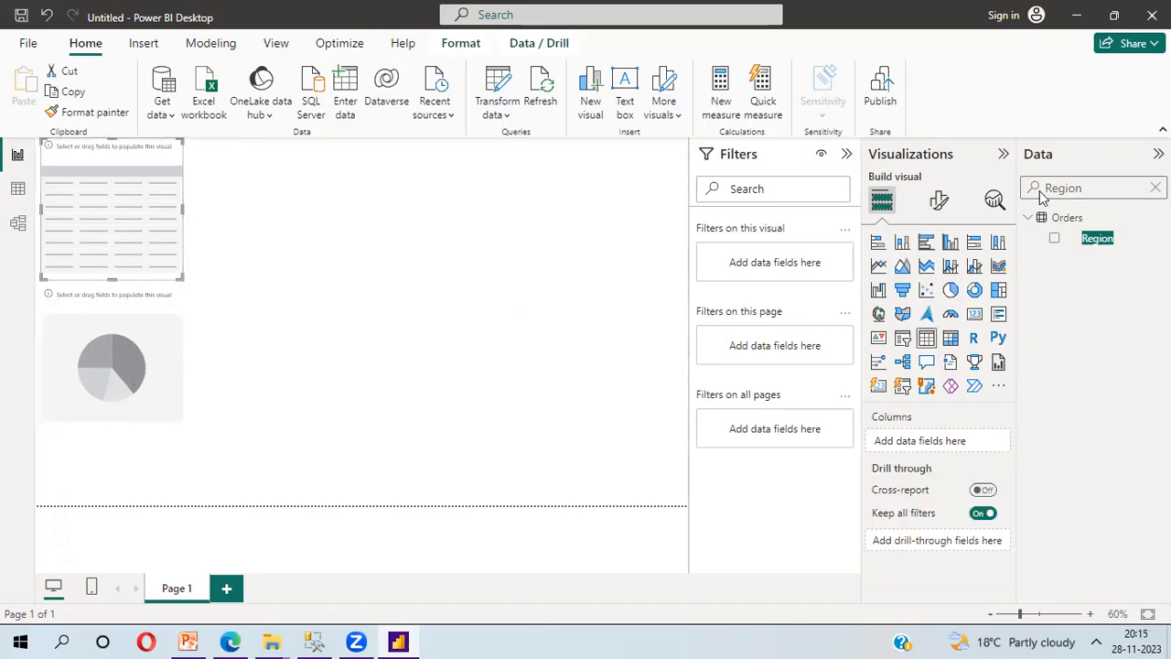
click(1055, 240)
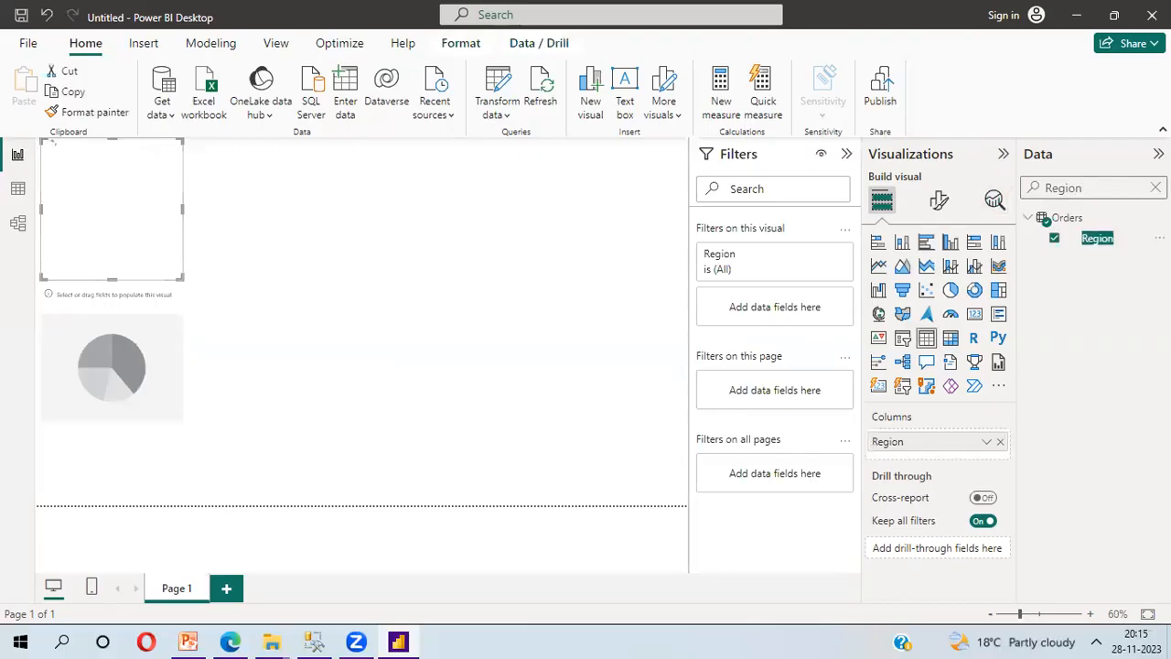
click(1156, 188)
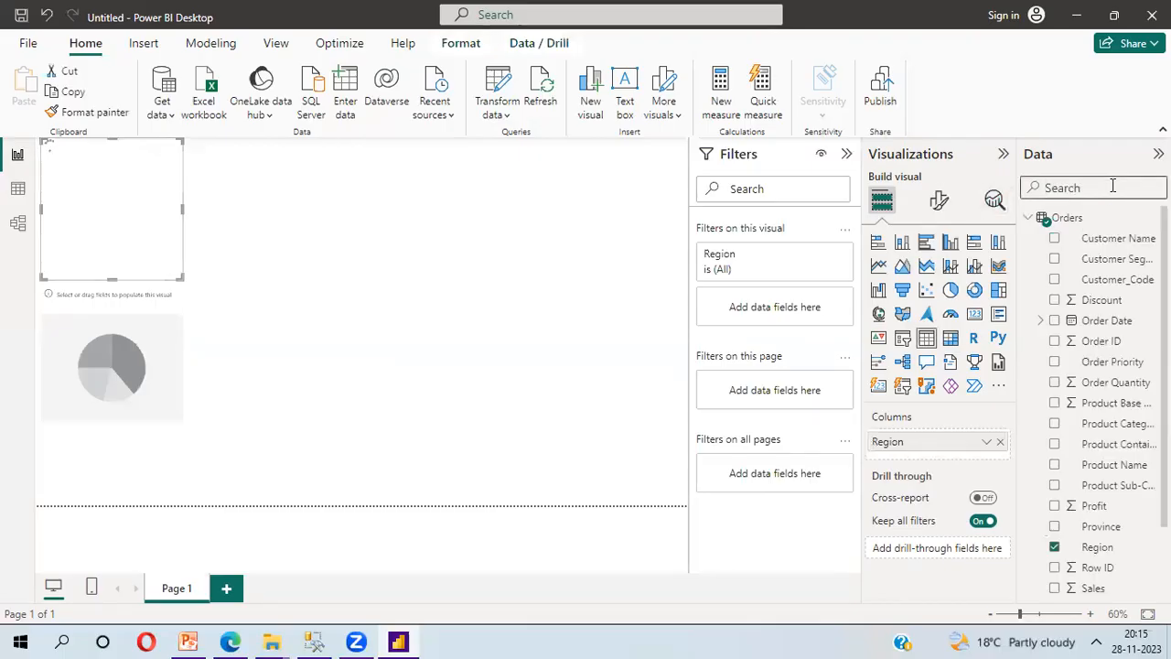
text(Sales)
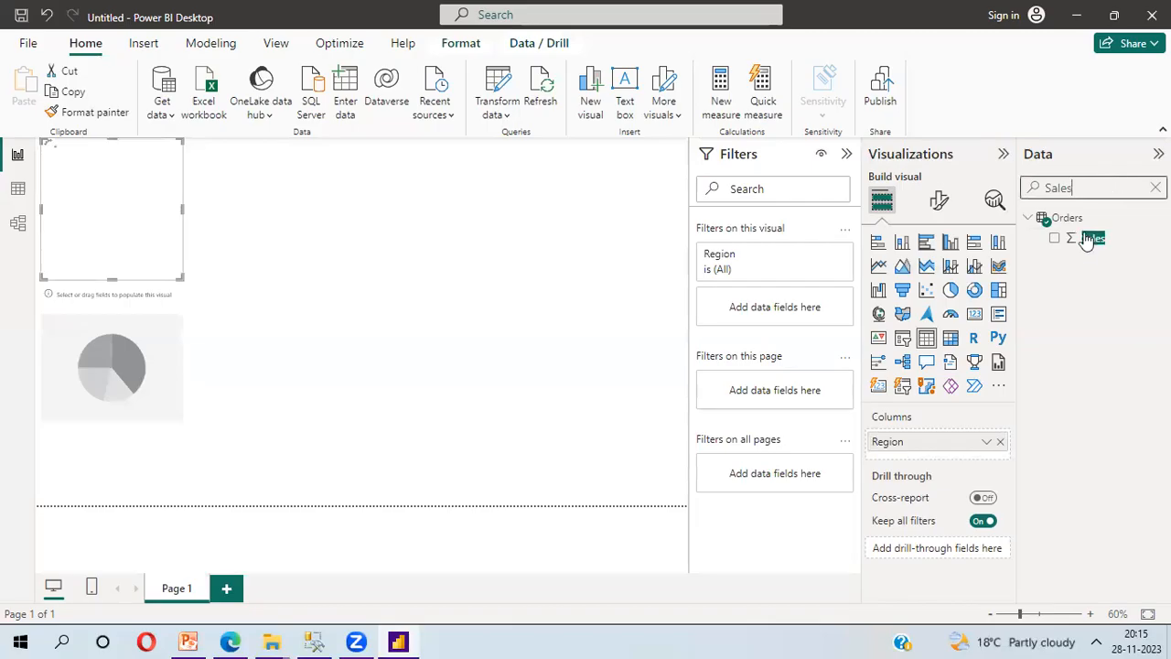
click(1055, 238)
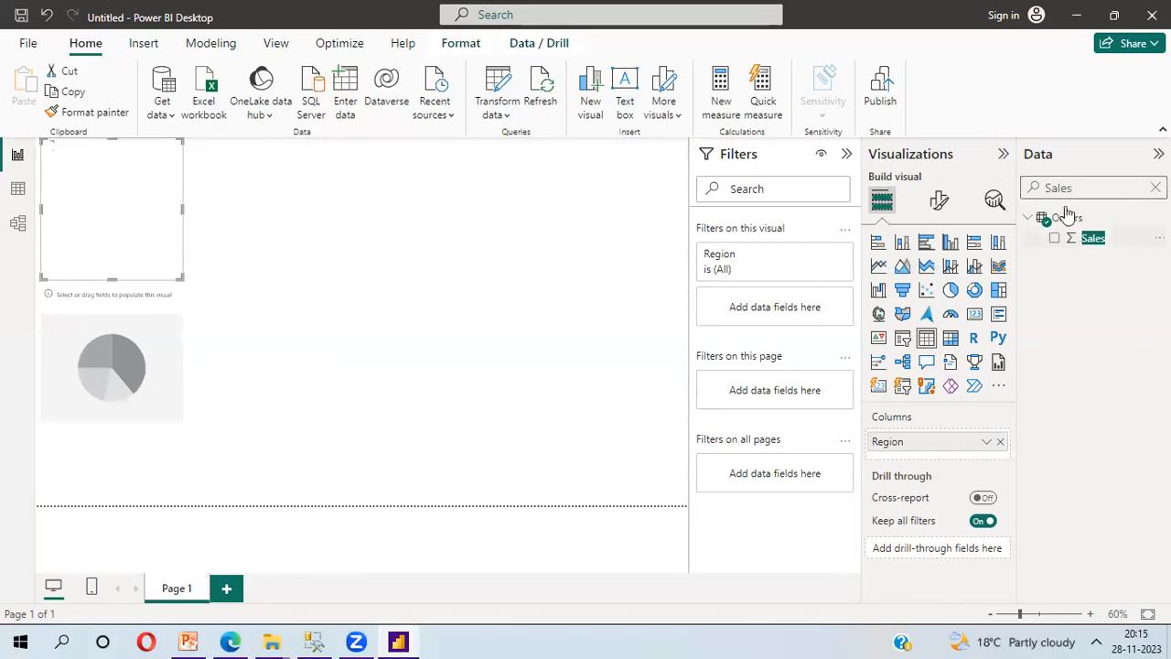
key(BackSpace)
key(BackSpace)
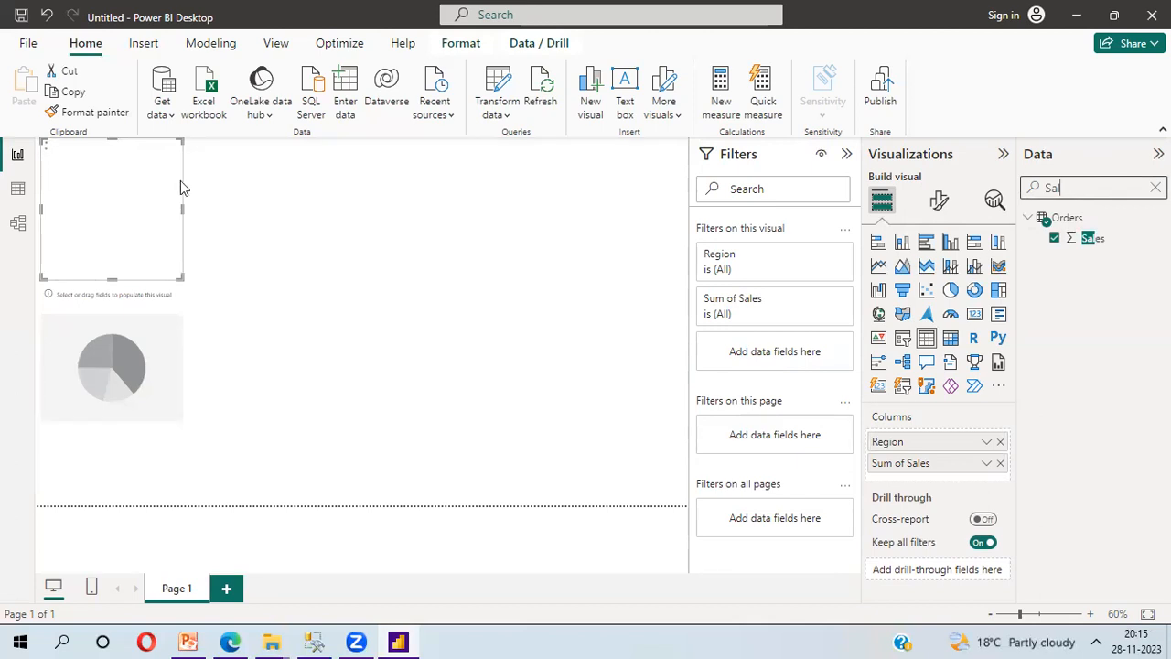
key(BackSpace)
key(BackSpace)
key(BackSpace)
Step: Move both visuals inward from the page's edge, aligning the table directly above the pie chart
drag(149, 205, 338, 227)
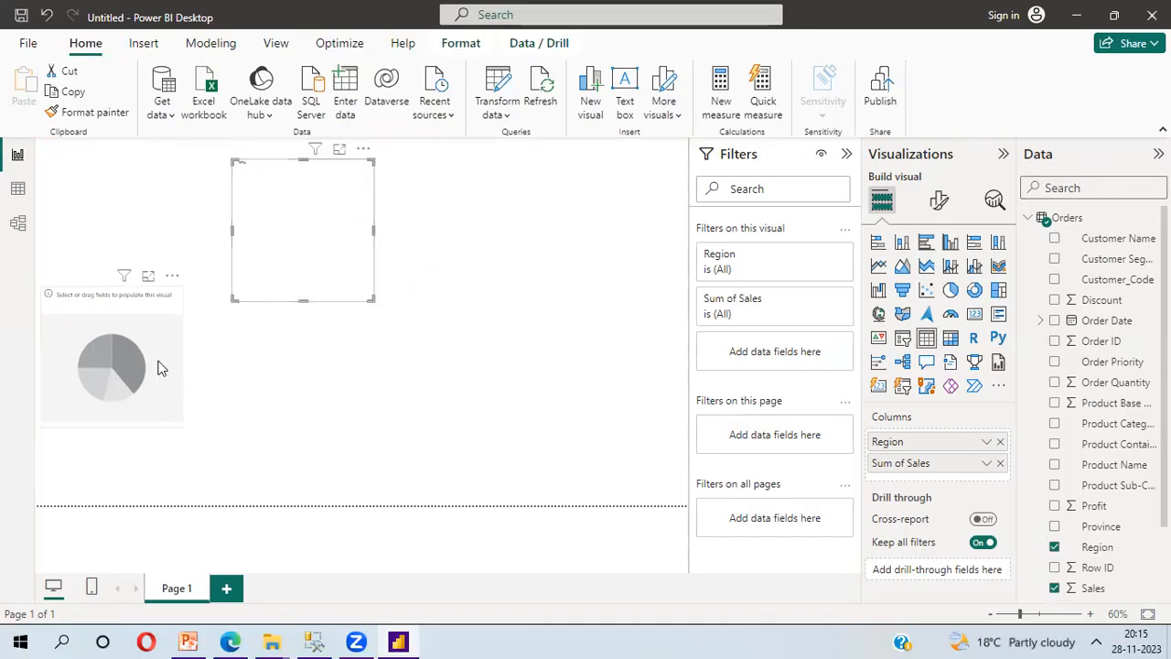
drag(157, 367, 319, 404)
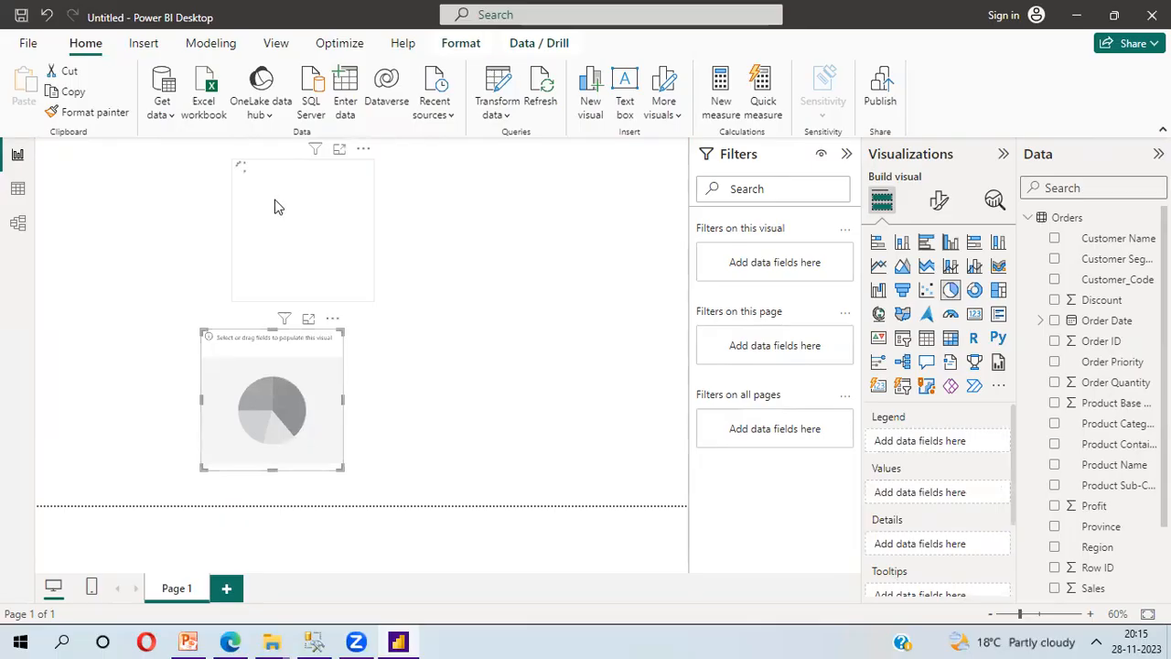
drag(279, 207, 245, 212)
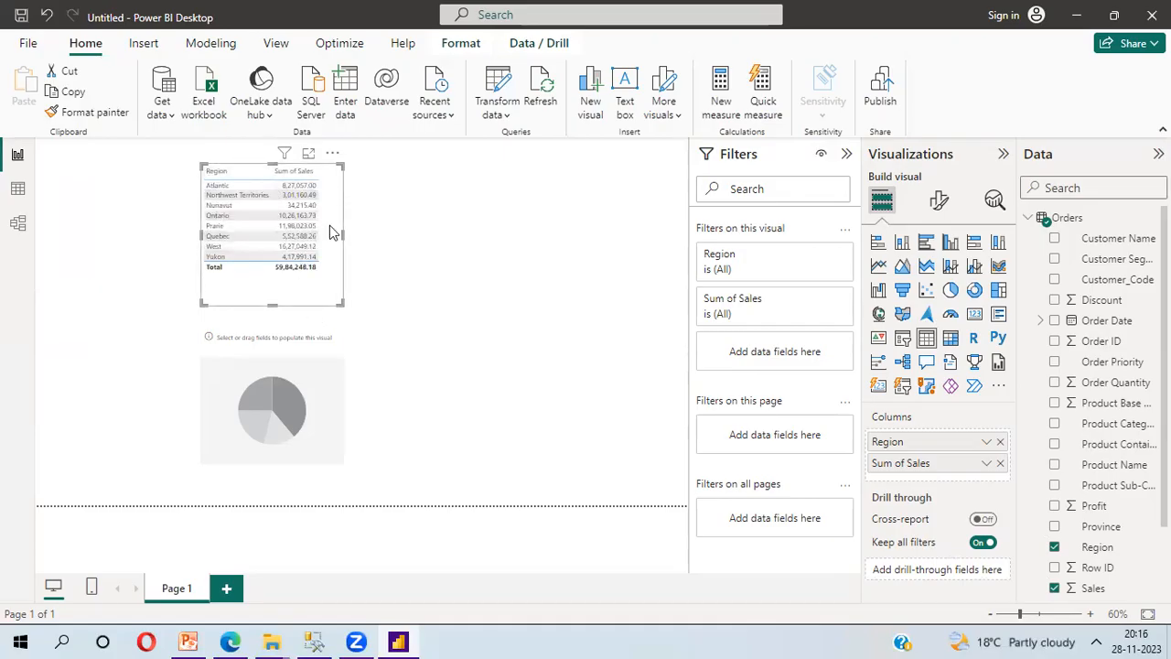
Step: Find the Region field and add it to the pie chart as its legend
click(337, 365)
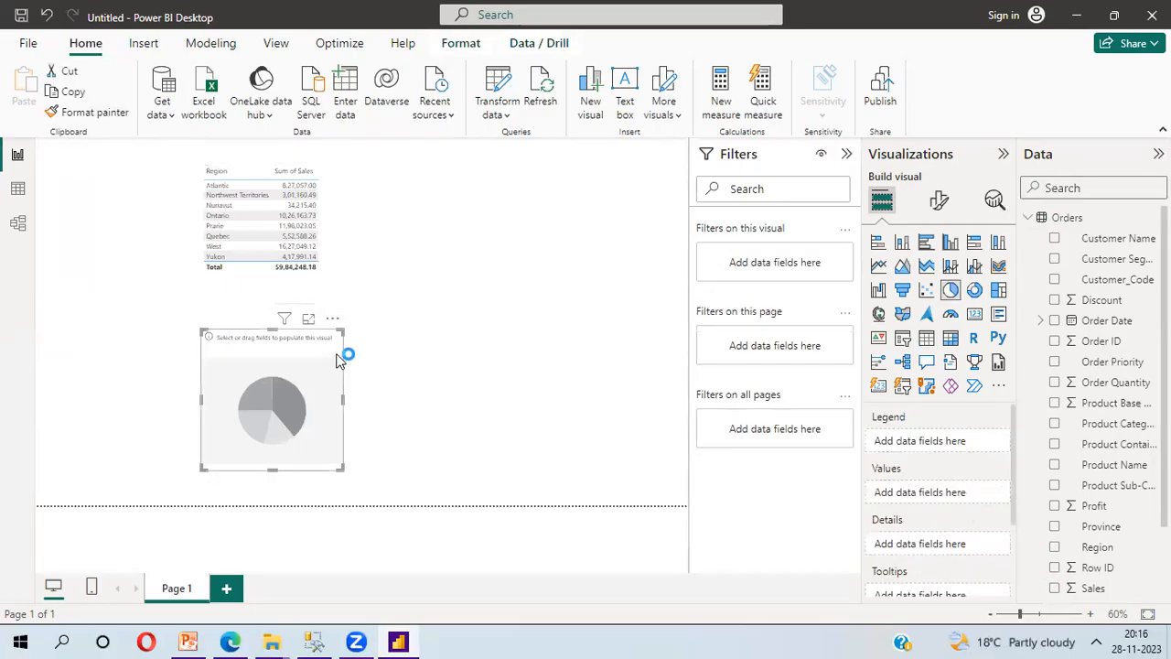
click(1069, 187)
text(Region)
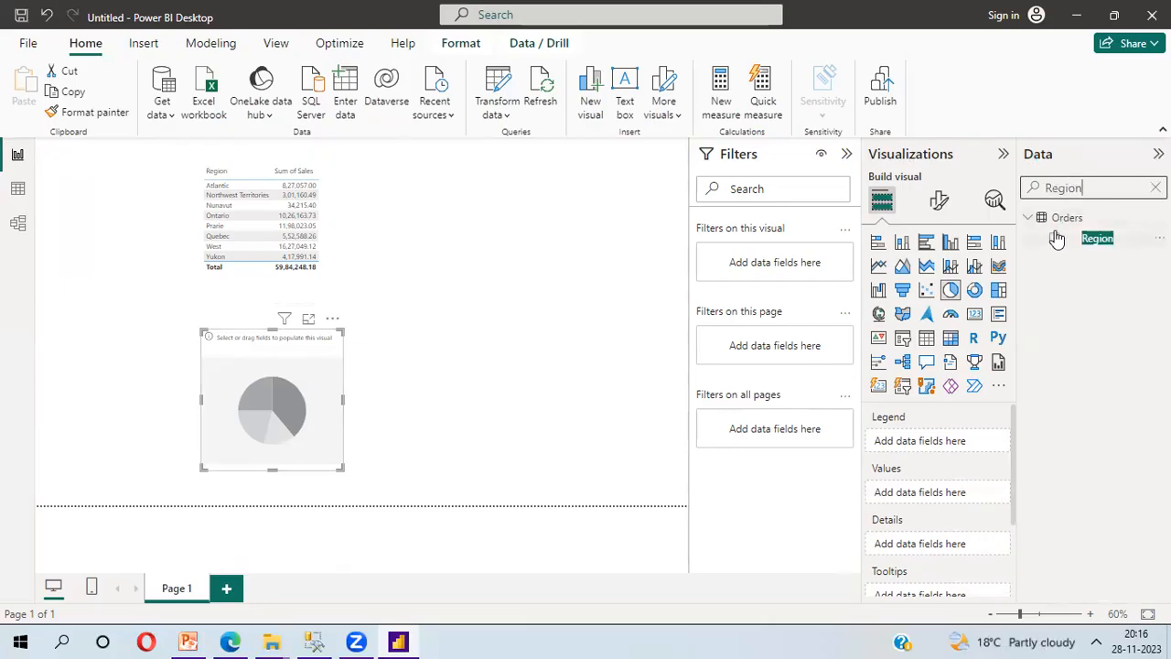
click(1056, 242)
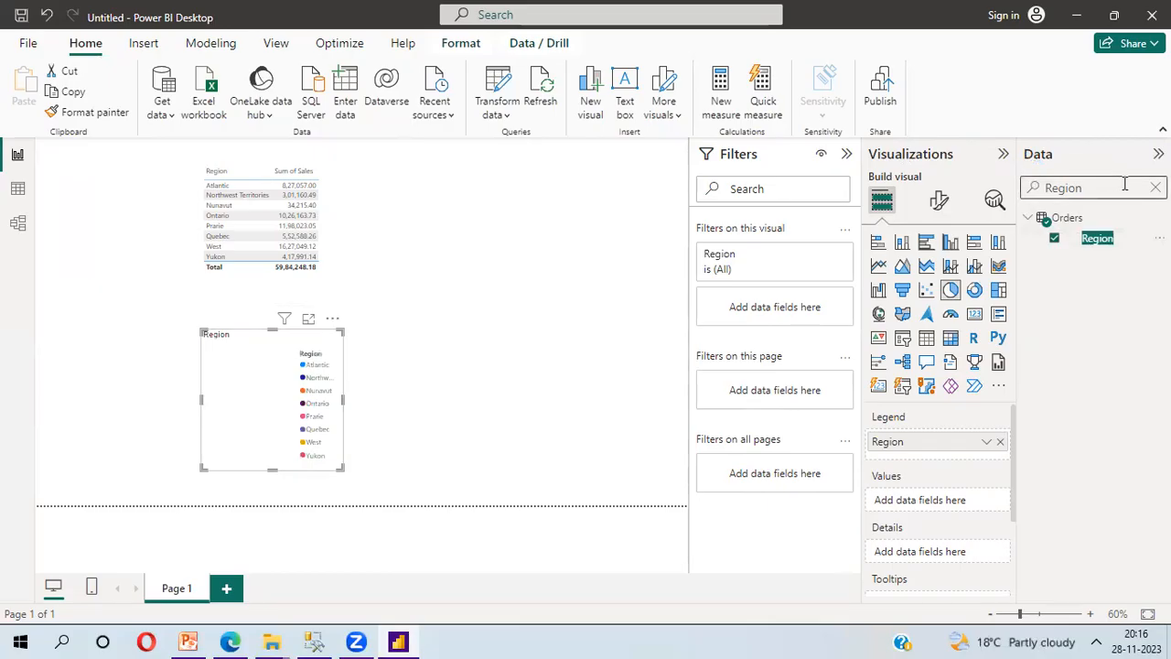
Step: Find the Sales field and add it to the pie chart as its values
key(BackSpace)
key(BackSpace)
key(BackSpace)
key(BackSpace)
key(BackSpace)
text(Sales)
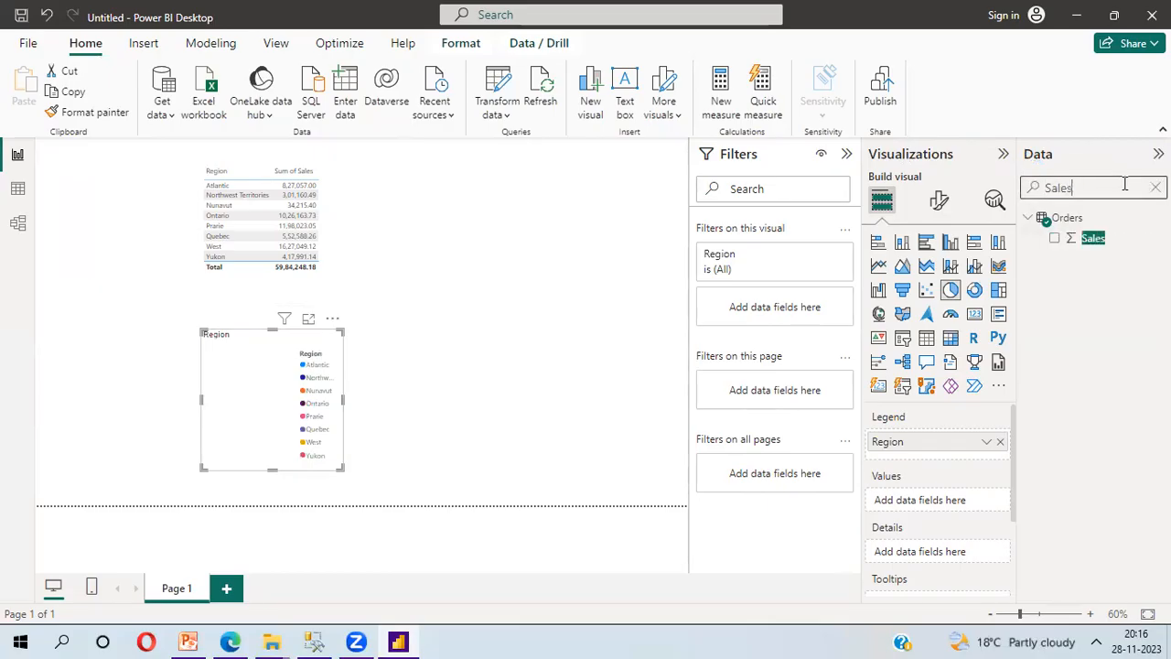
click(1056, 239)
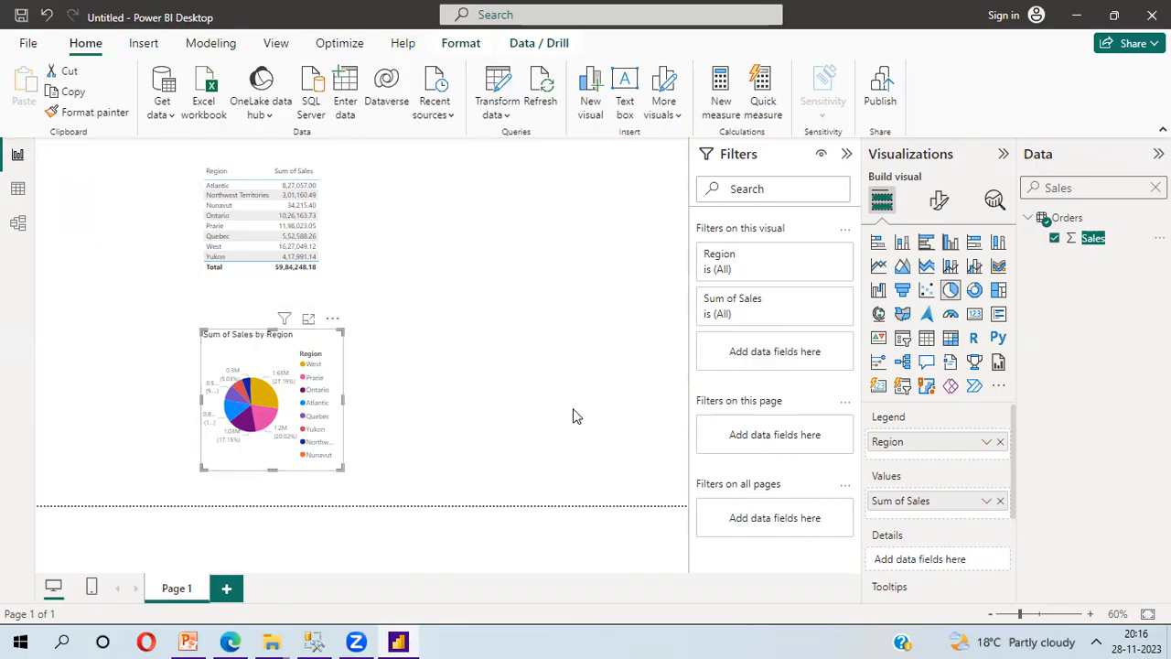
Step: Enlarge the pie chart by widening it across the page and raising its upper edge towards the table
drag(344, 399, 607, 418)
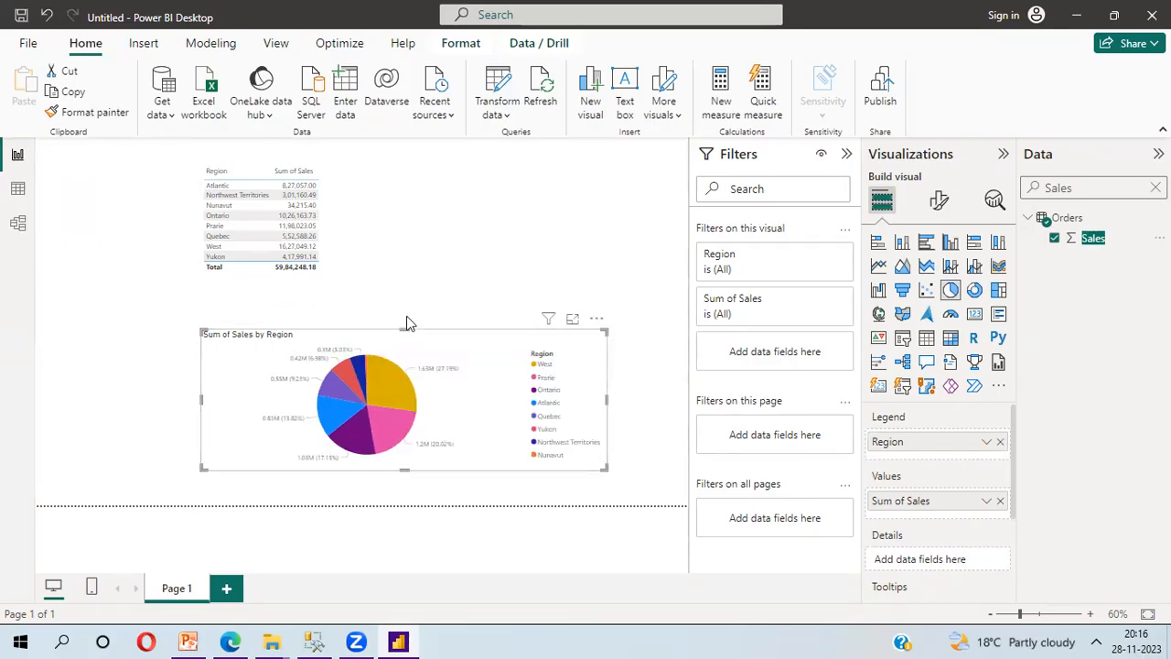
drag(407, 322, 406, 295)
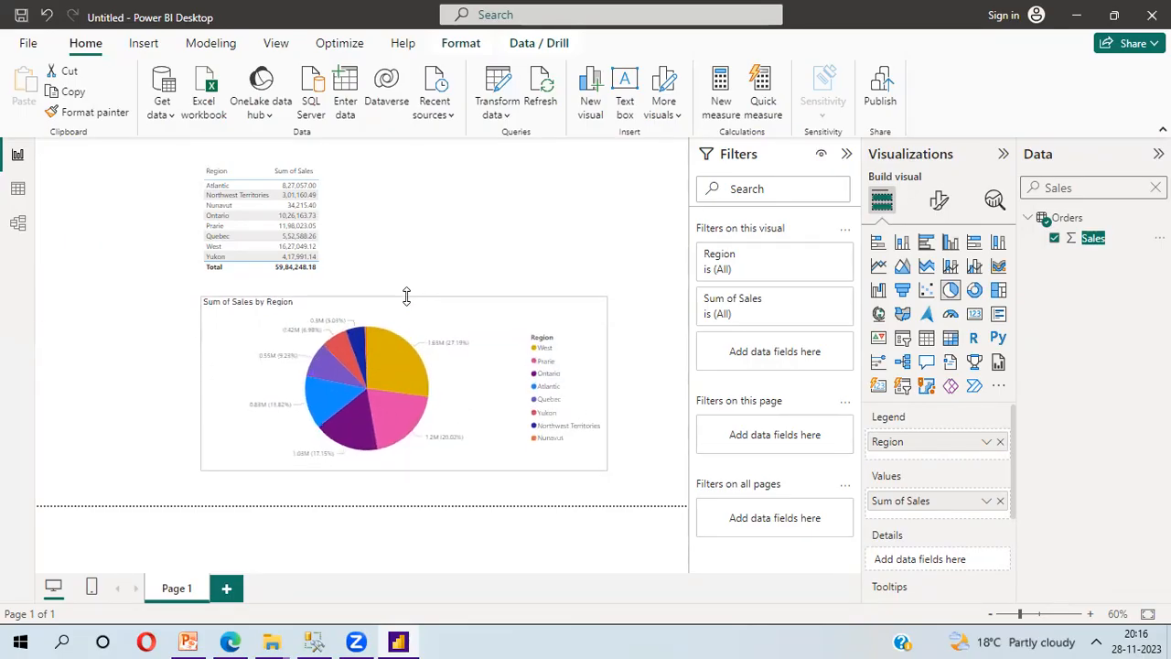
Step: Add an empty slicer as a separate visual and place it in the page's upper-right corner
click(571, 203)
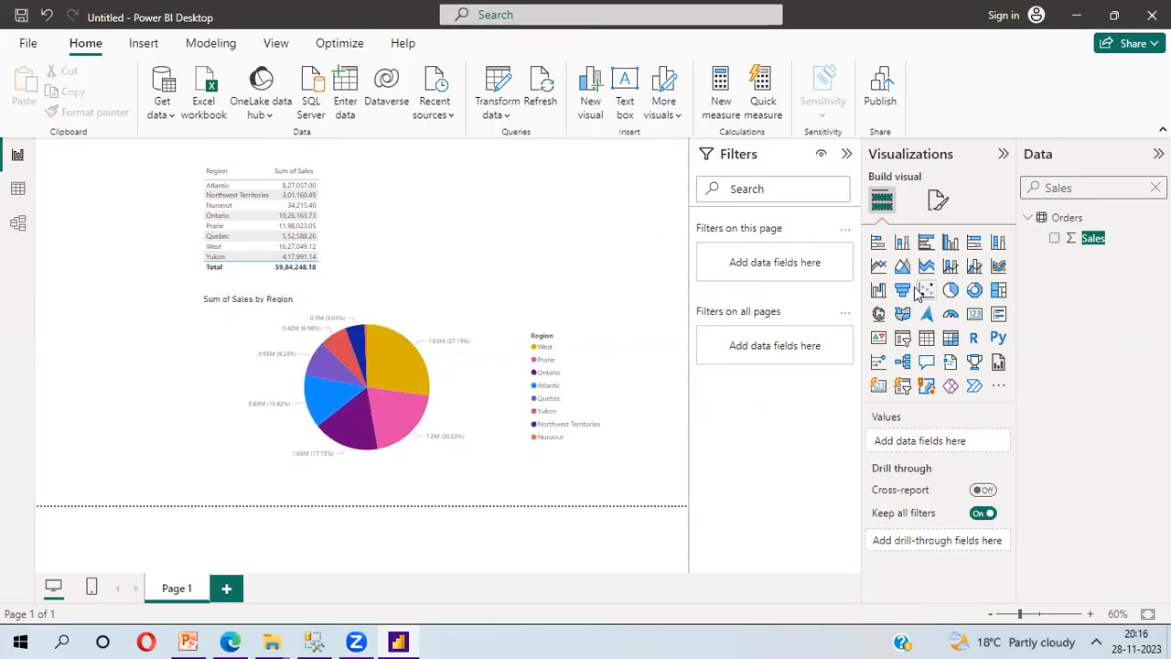
click(899, 336)
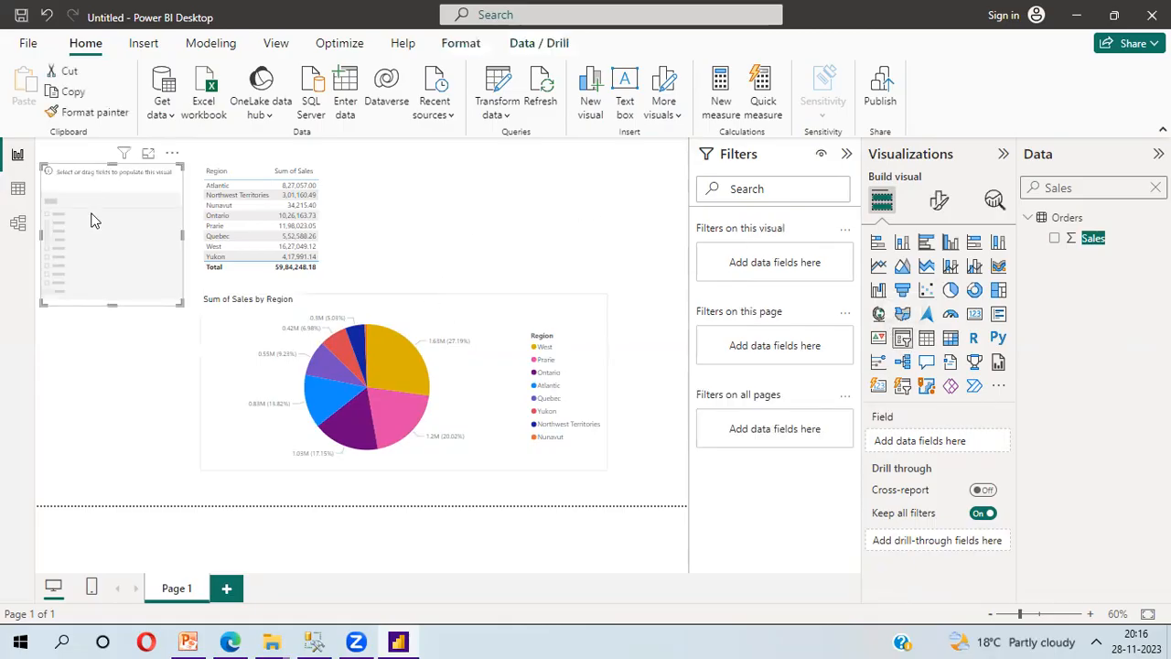
drag(91, 219, 597, 197)
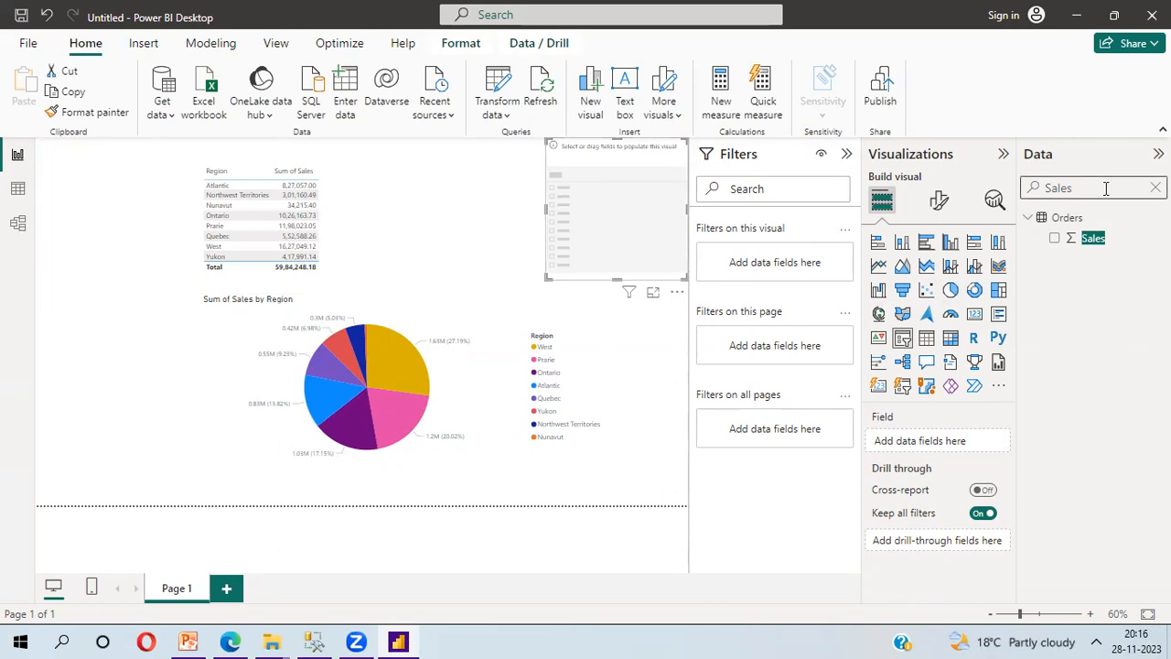
Step: Find the Order Date field in the Orders table and assign it to the slicer
key(BackSpace)
key(BackSpace)
key(BackSpace)
key(BackSpace)
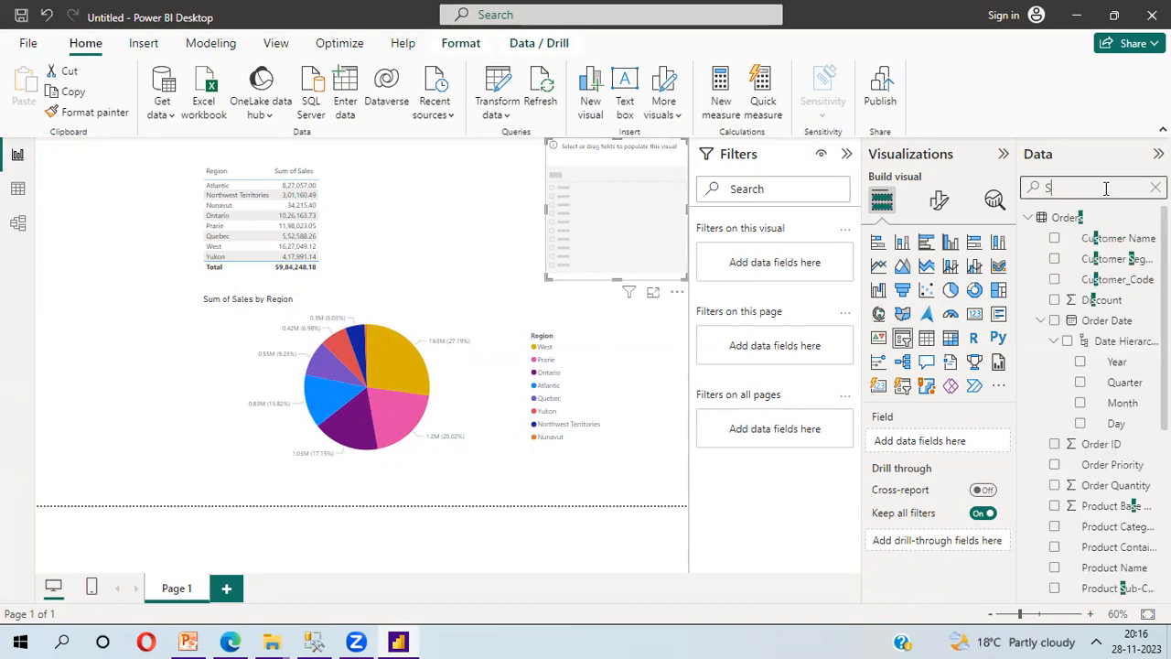
key(BackSpace)
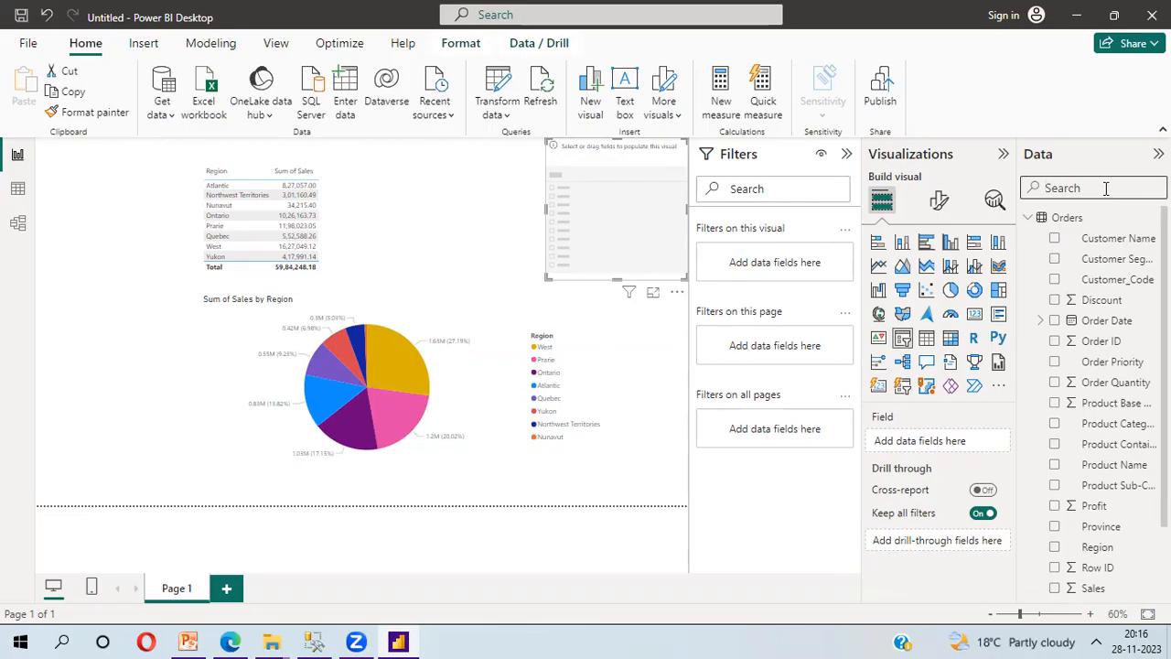
text(Order)
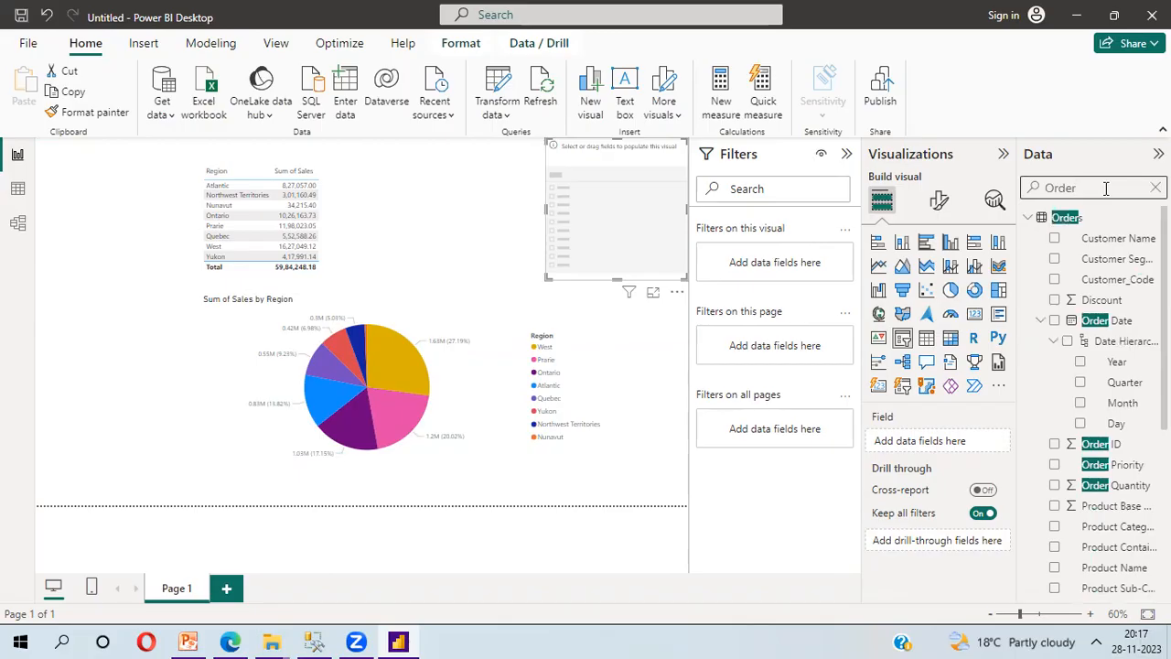
text( Dat)
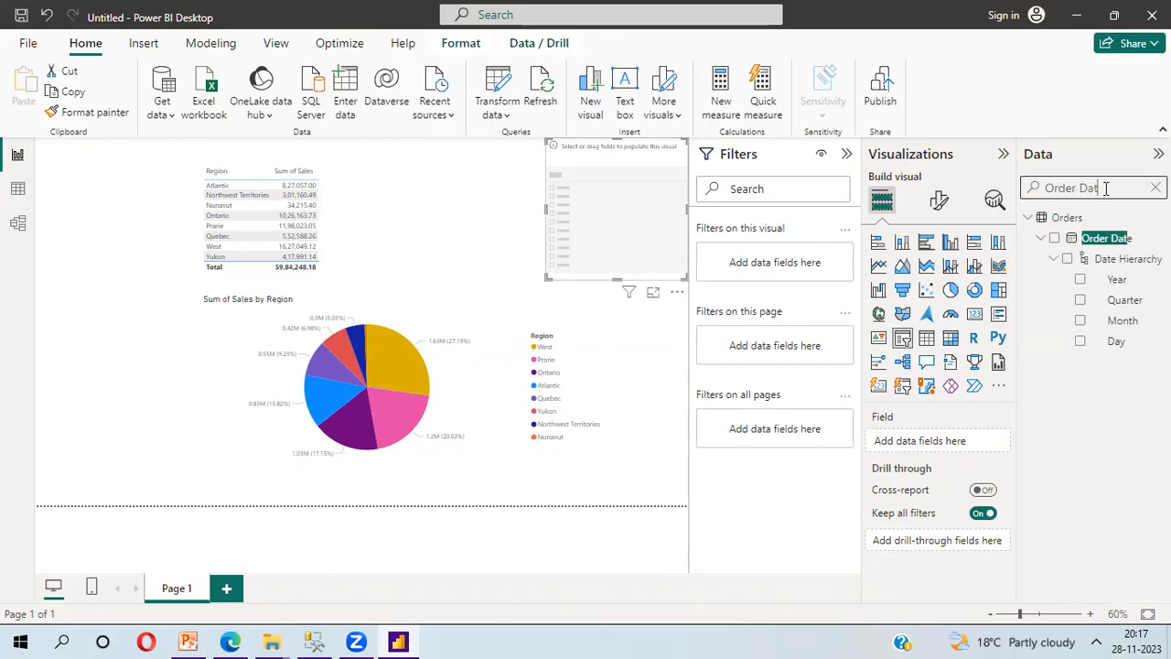
click(1055, 240)
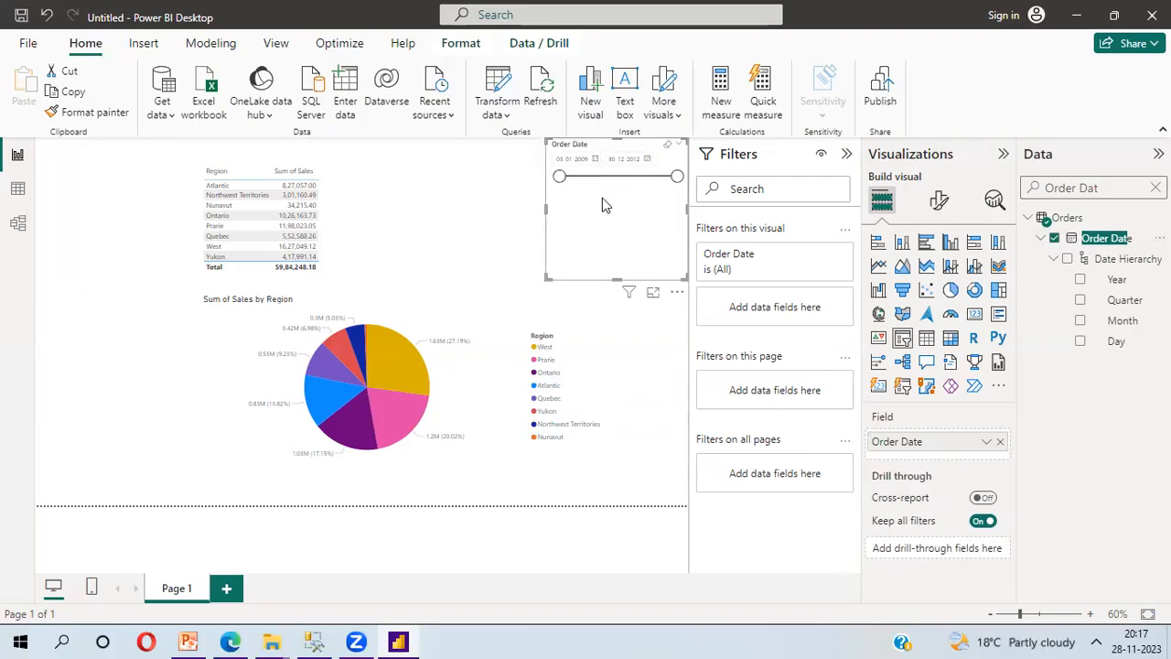
Step: Replace the slicer's full Order Date with the Year level of its date hierarchy, and reduce the slicer's height
click(1003, 444)
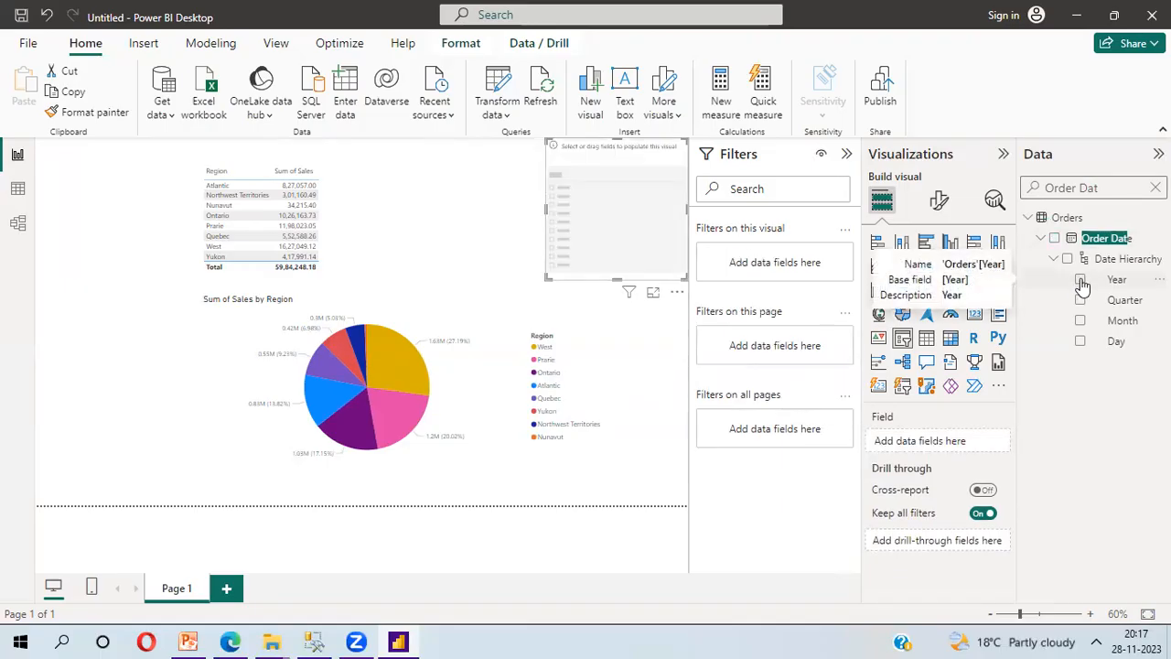
click(1081, 280)
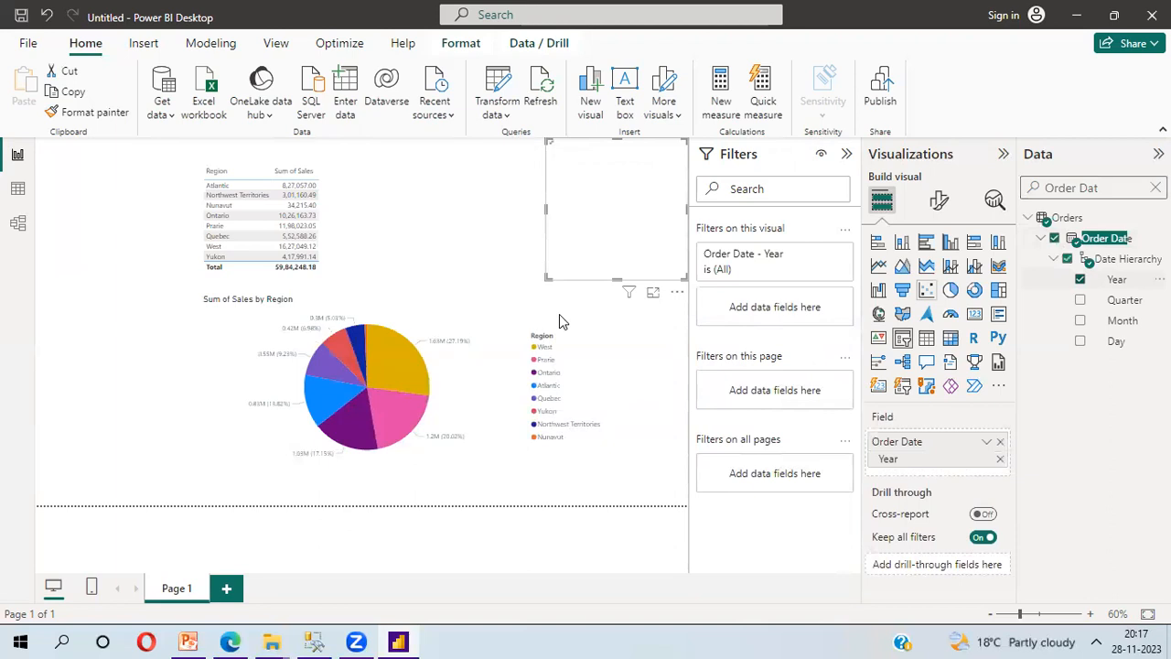
drag(619, 275, 620, 223)
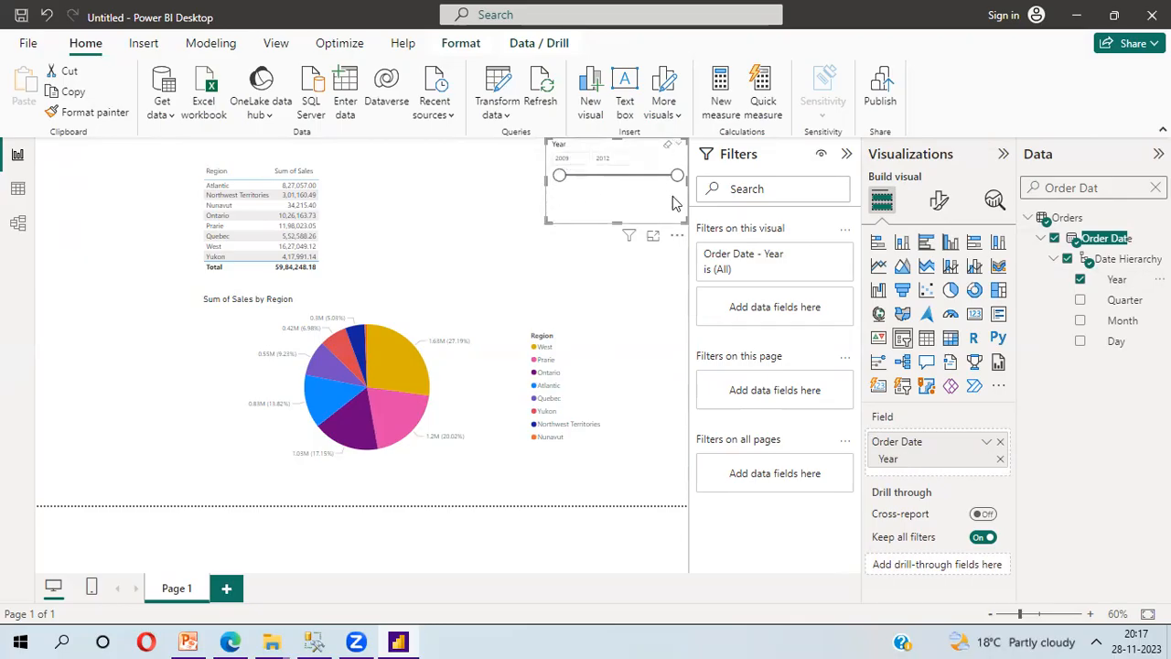
Step: Set the Year slicer's style to Tile in its slicer settings
click(940, 203)
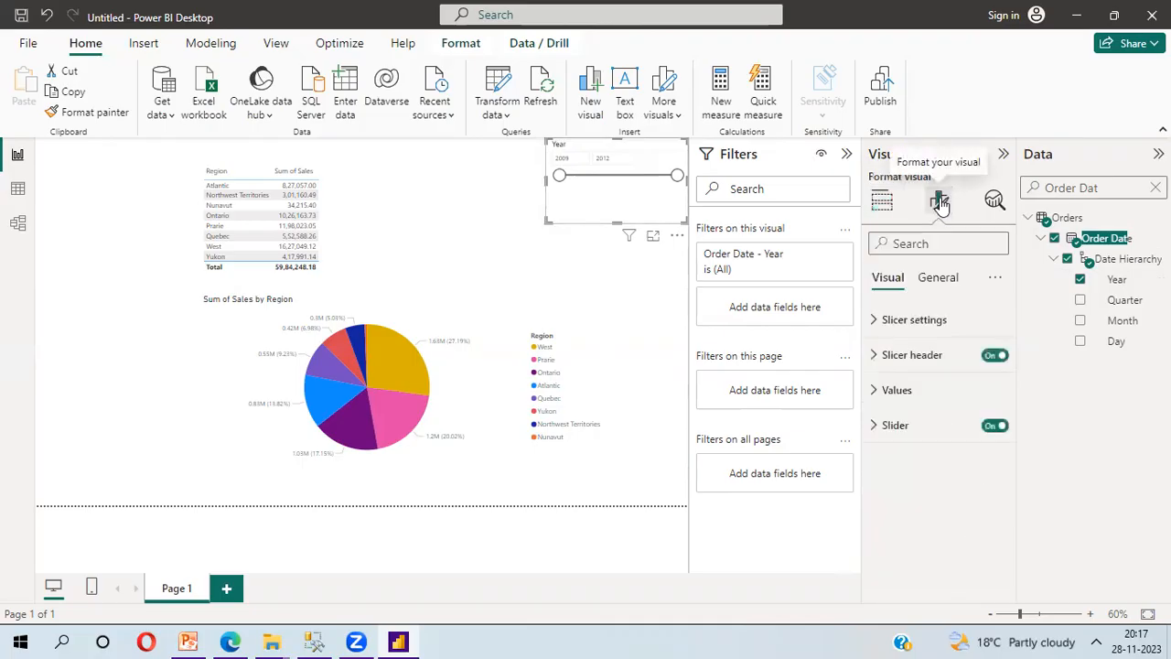
click(872, 321)
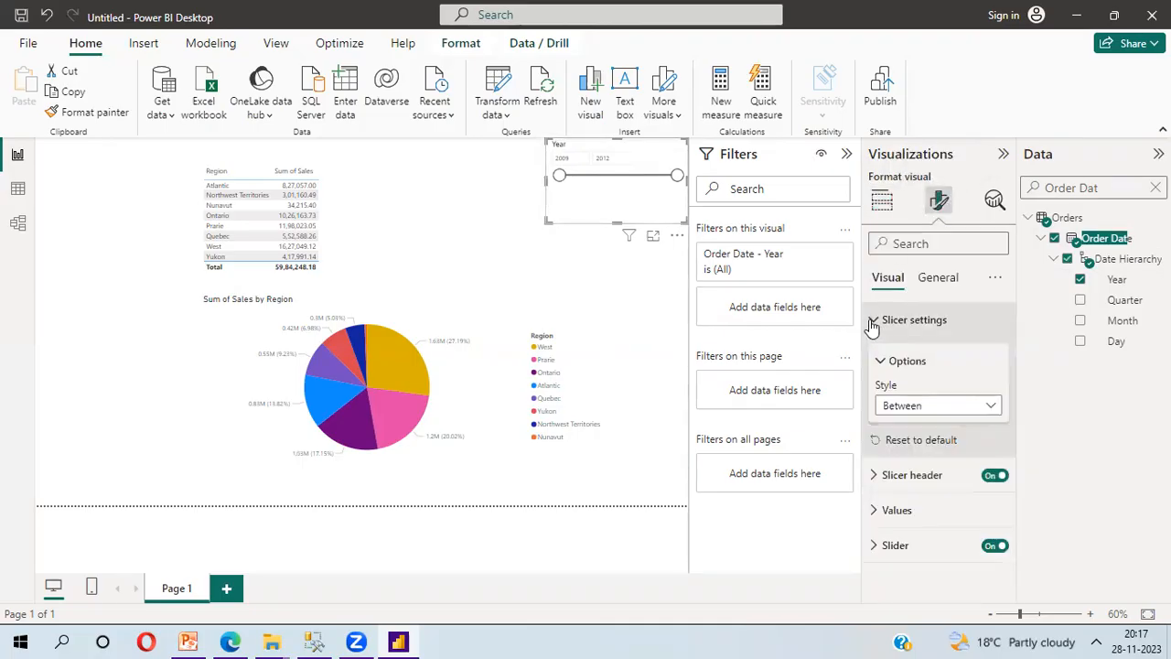
click(993, 409)
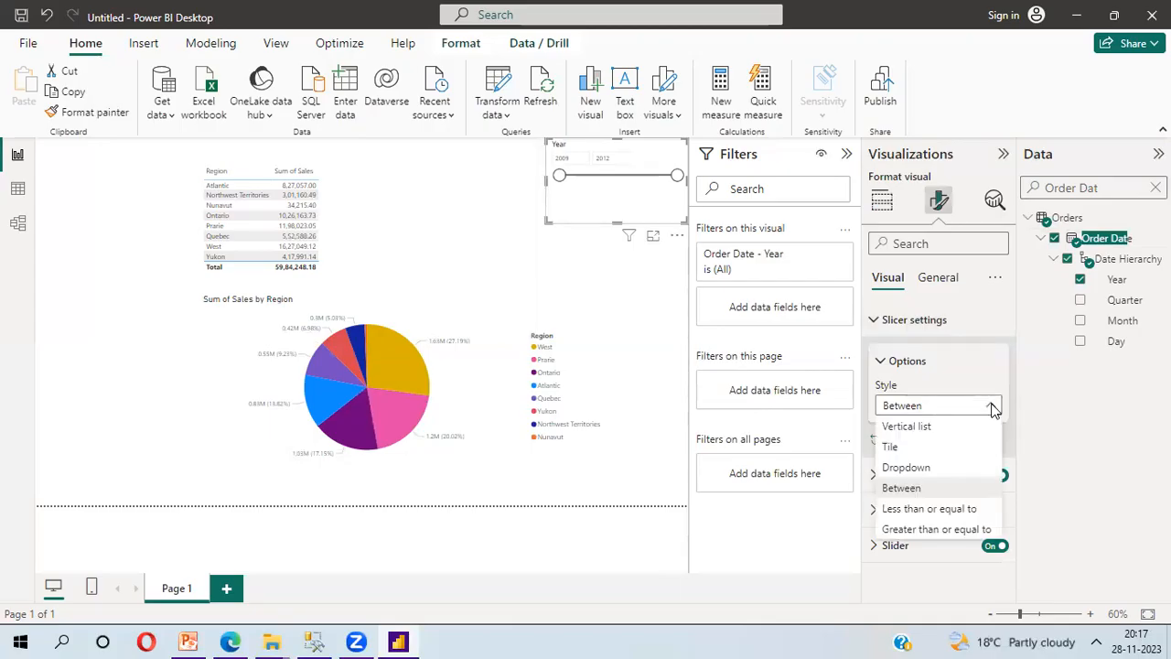
click(906, 453)
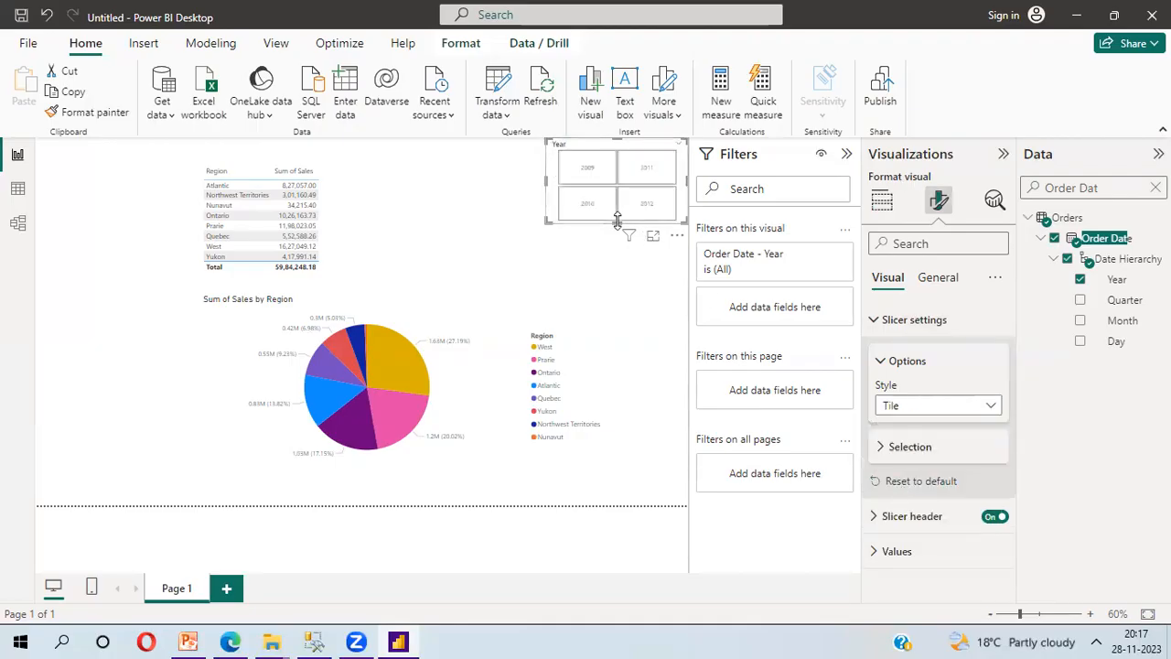
Step: Set the Year slicer's style to Dropdown and shorten the slicer to fit its single row
click(992, 410)
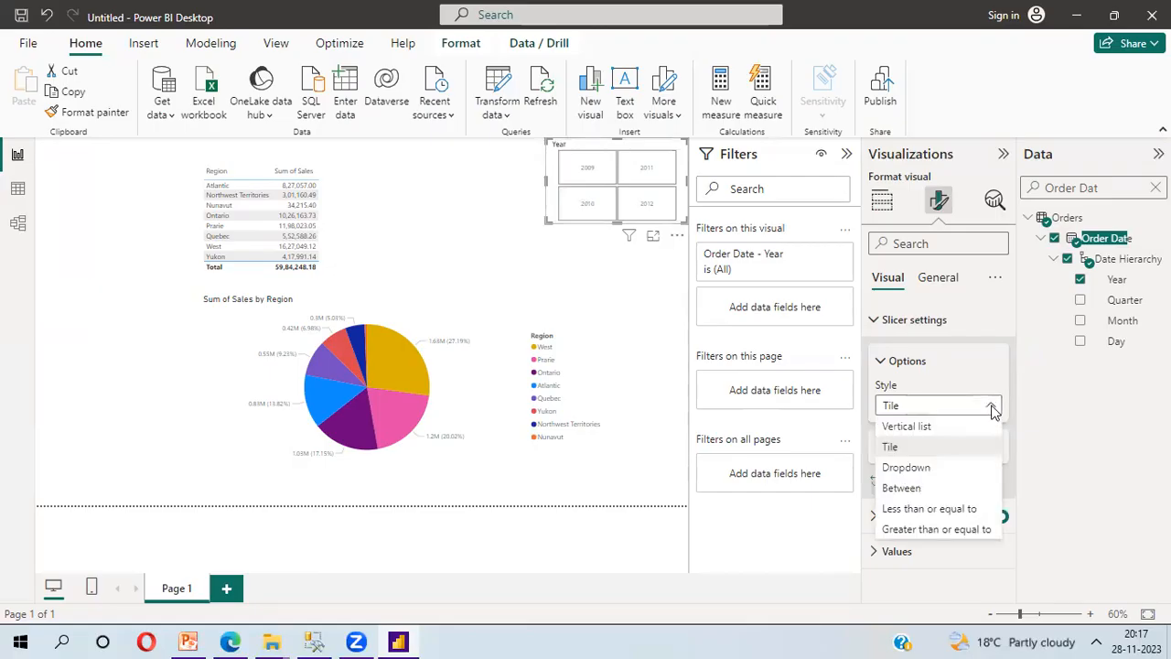
click(903, 469)
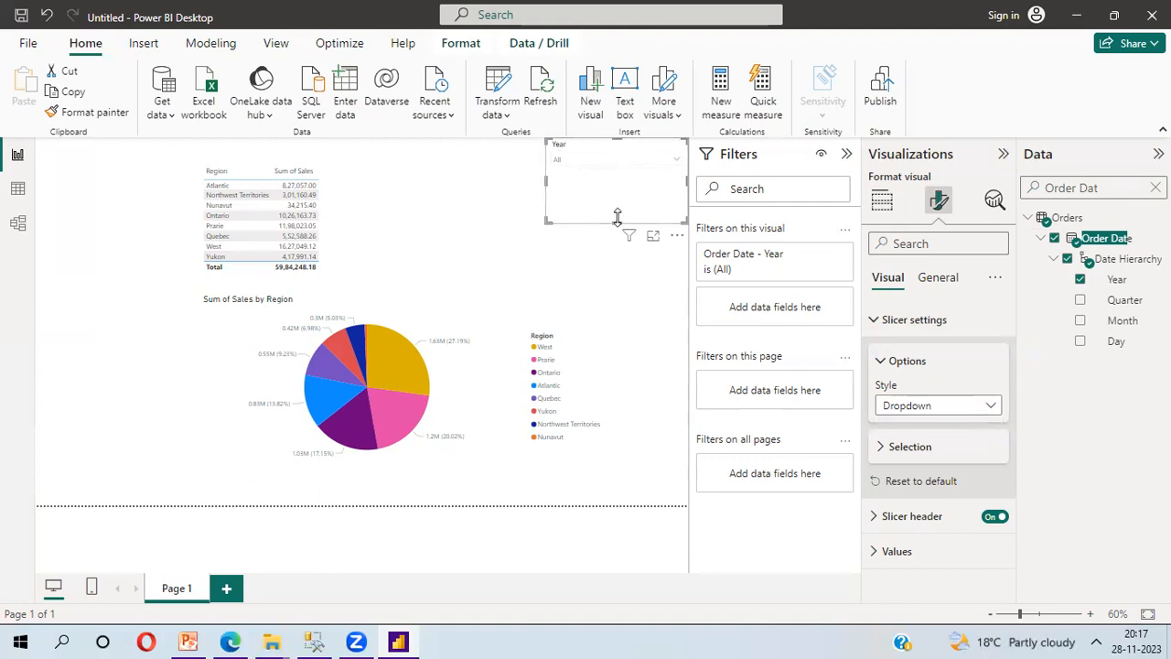
drag(617, 223, 616, 177)
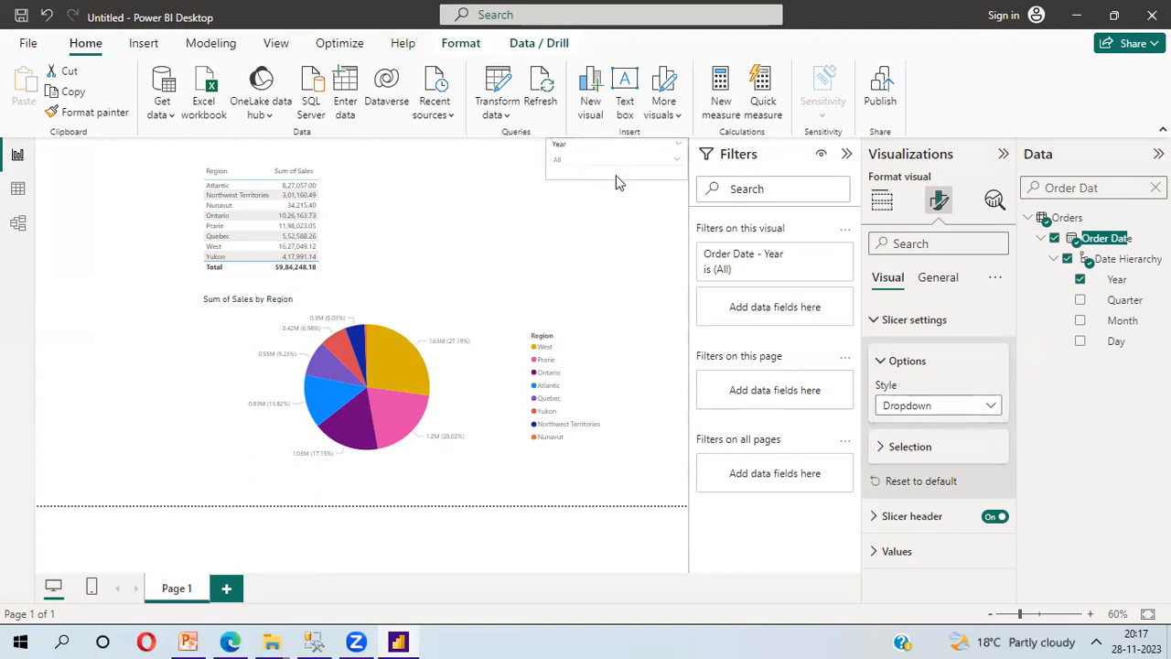
Step: Filter the report page to the year 2009 with the Year slicer
click(677, 161)
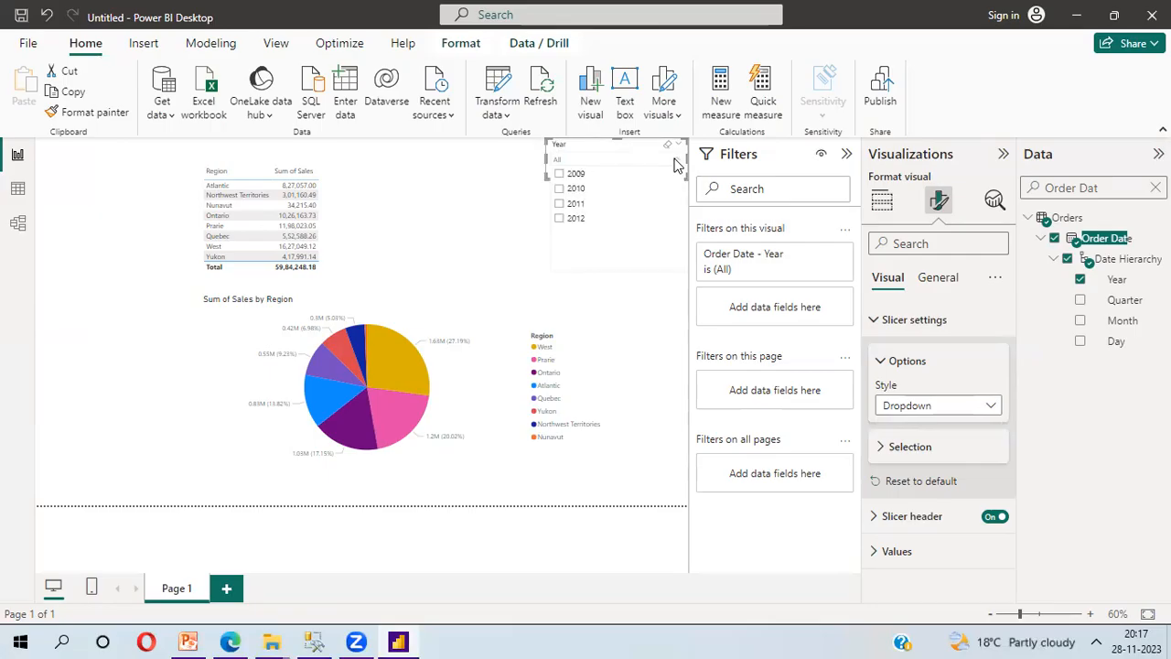
click(560, 176)
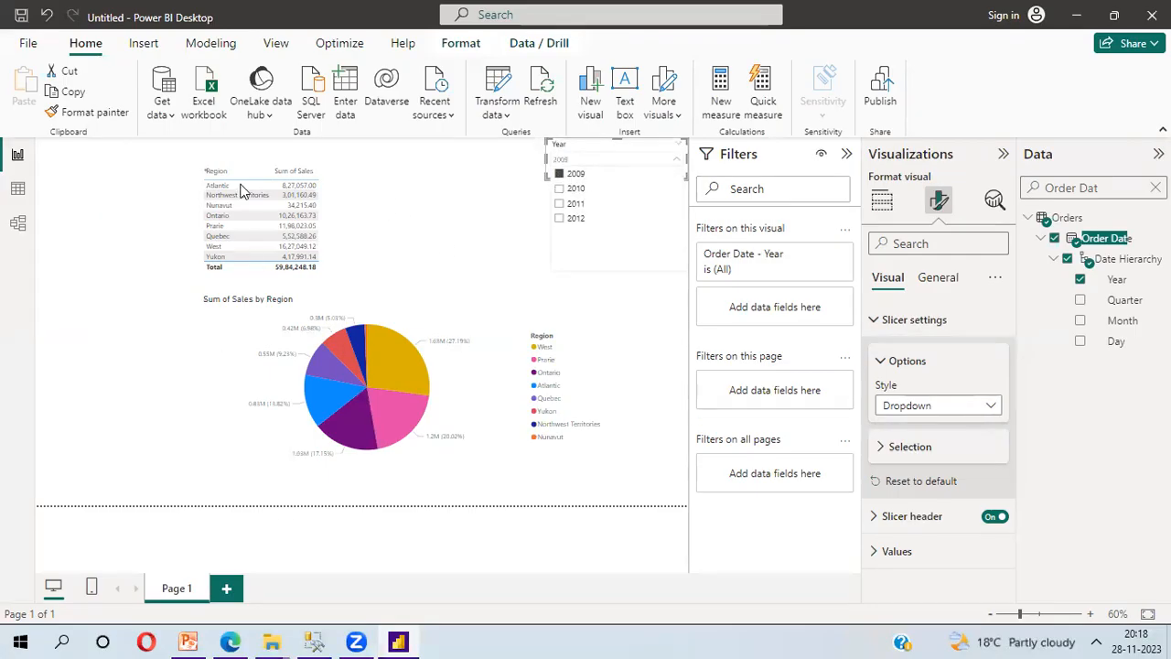